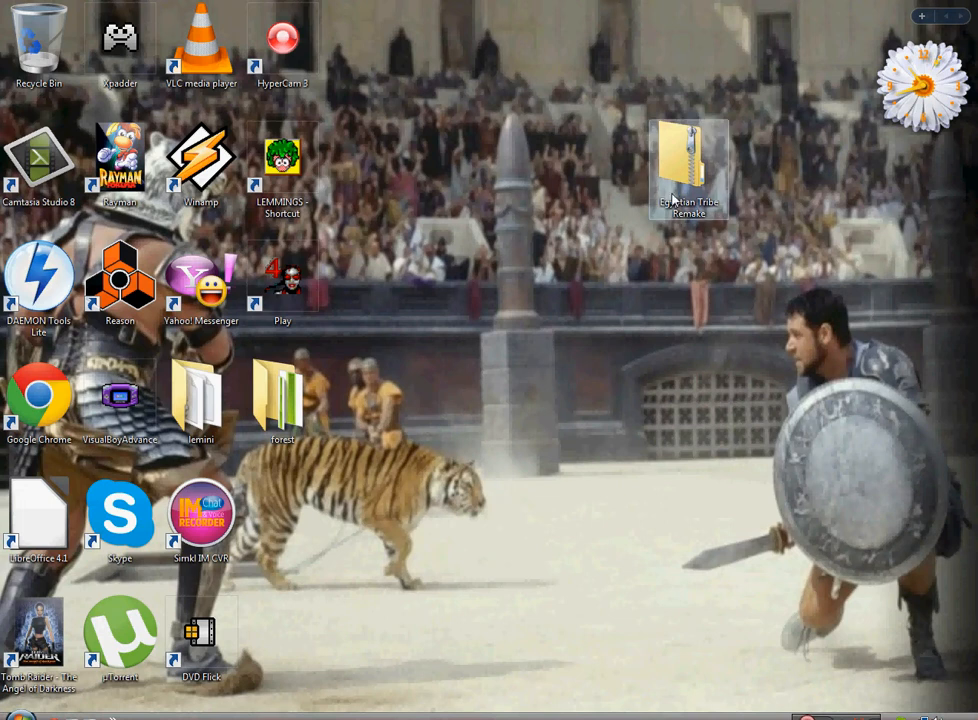
# Look through the forest folder's tile images and its forest configuration file, and close both.
pyautogui.moveTo(677, 186); pyautogui.dragTo(436, 302)
pyautogui.doubleClick(296, 411)
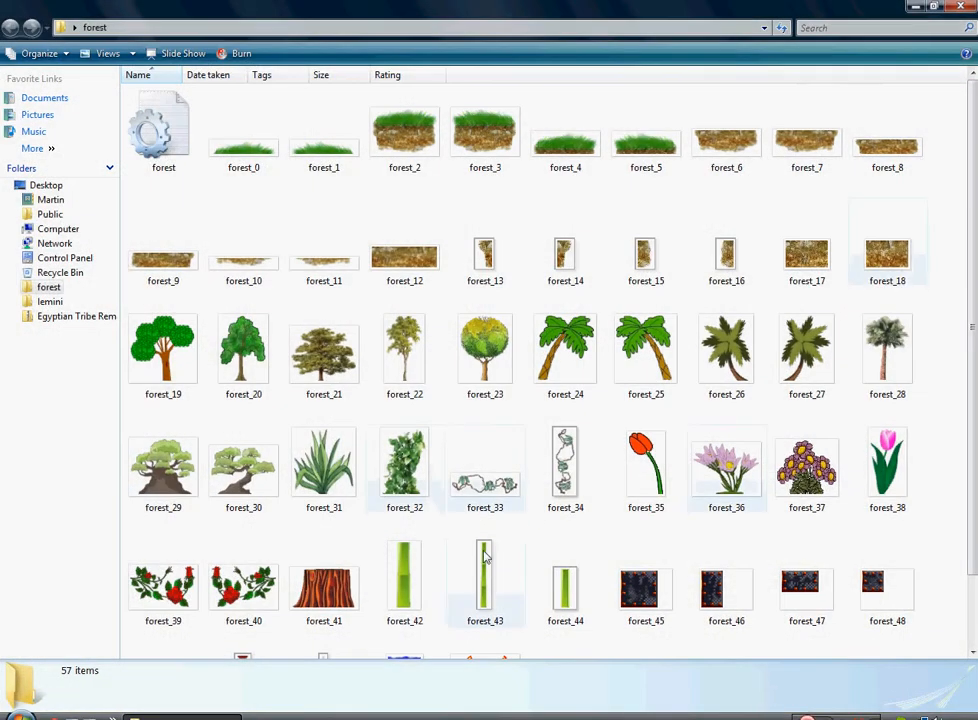
pyautogui.doubleClick(177, 143)
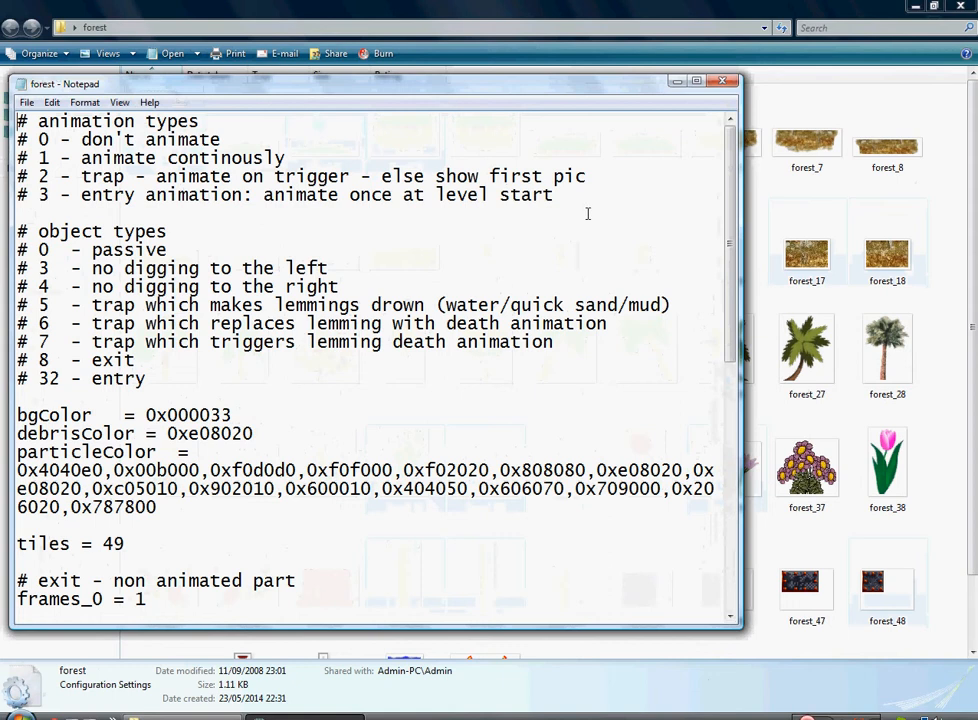
pyautogui.click(722, 81)
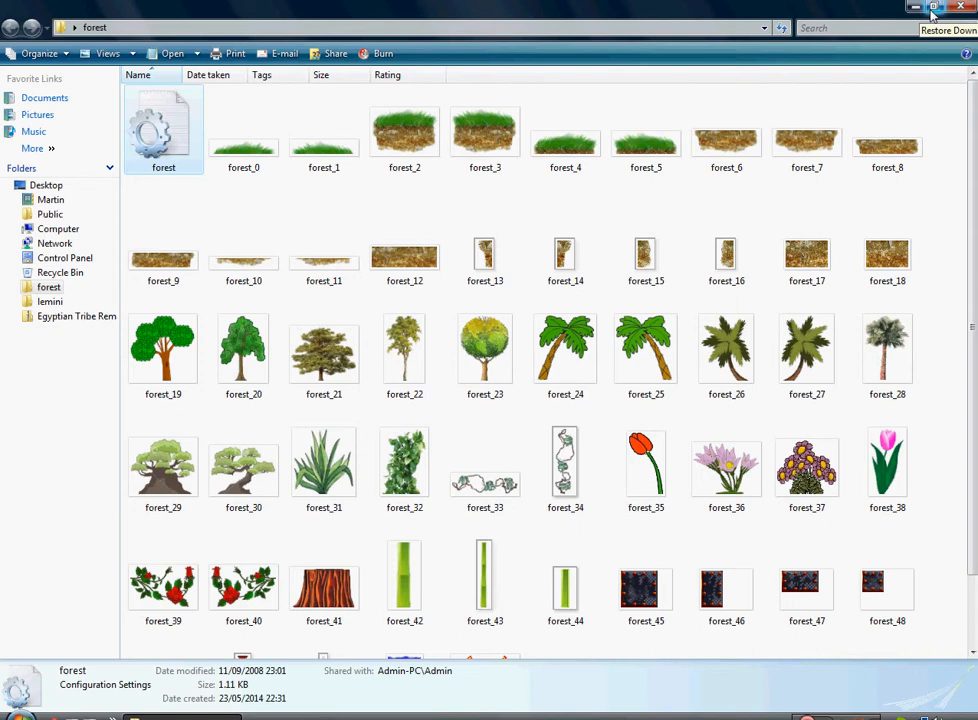
pyautogui.click(960, 7)
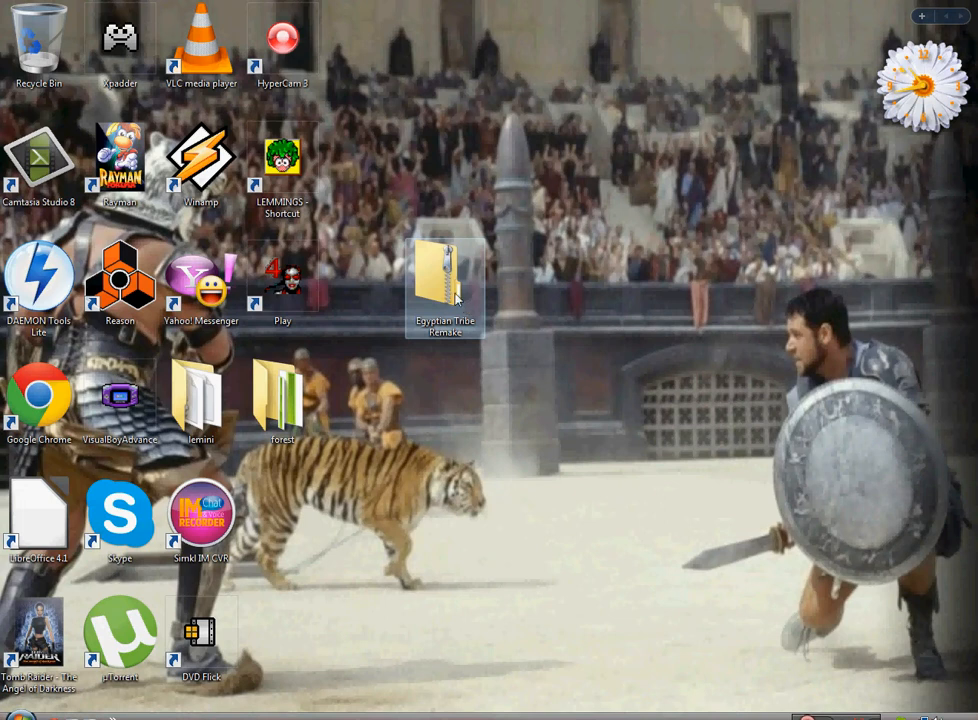
# Extract the Egyptian Tribe Remake archive directly onto the desktop with 7-Zip.
pyautogui.moveTo(452, 292); pyautogui.dragTo(404, 95)
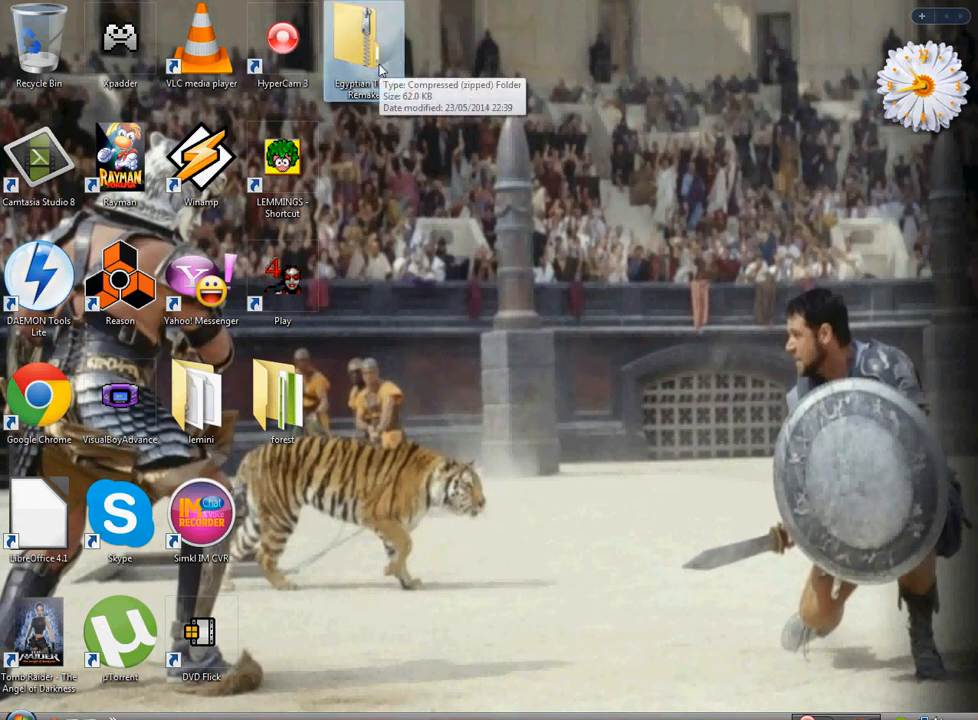
pyautogui.rightClick(380, 68)
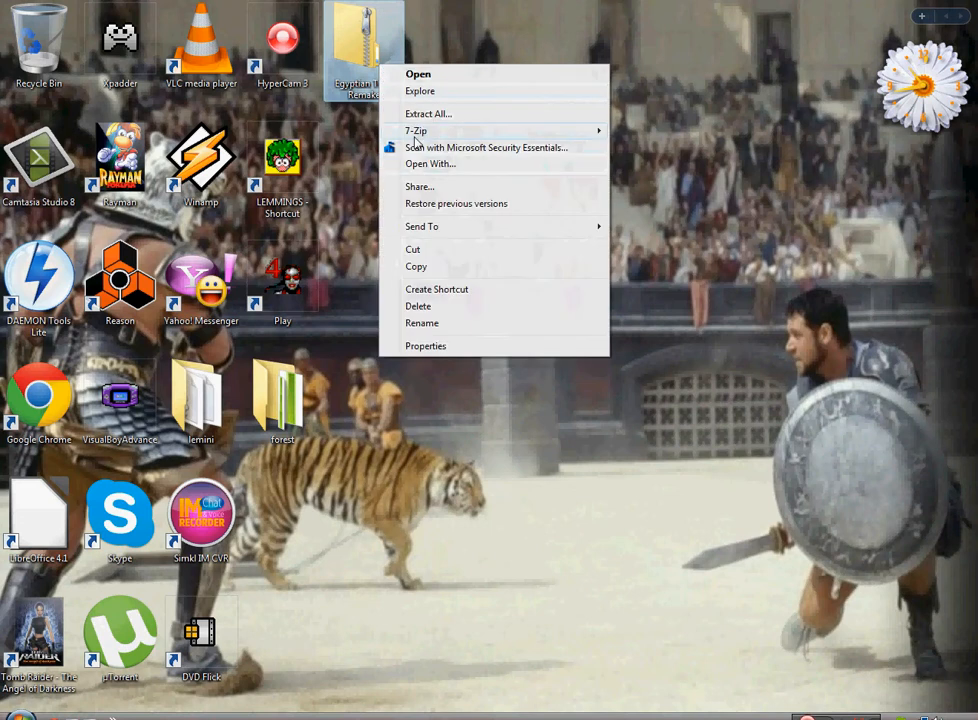
pyautogui.moveTo(423, 138)
pyautogui.click(648, 164)
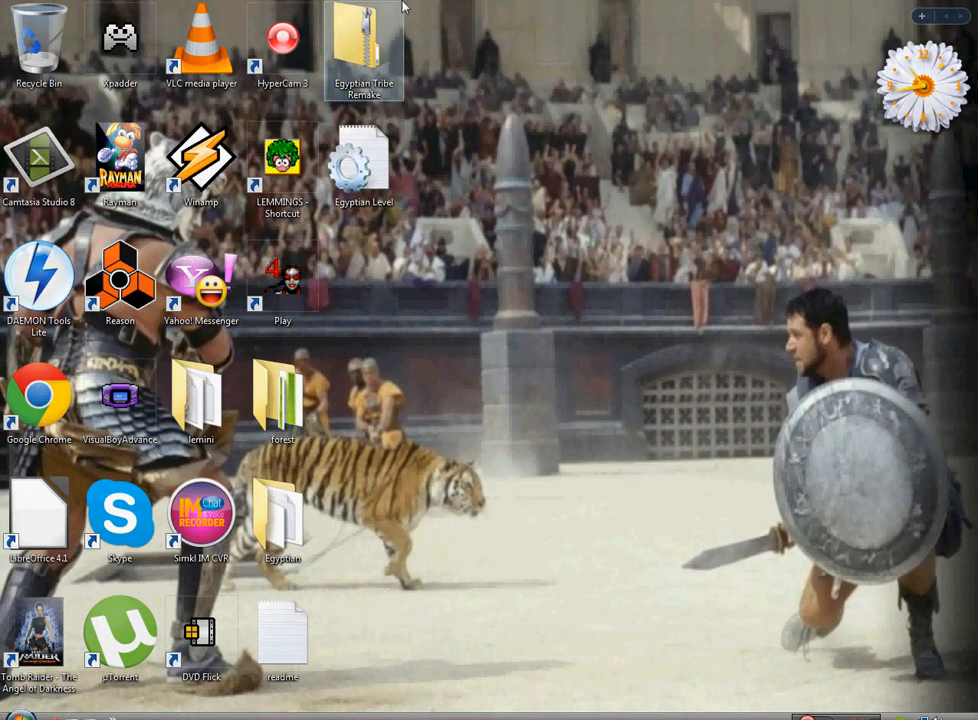
# Discard the Egyptian Tribe Remake archive and empty the Recycle Bin.
pyautogui.moveTo(403, 7); pyautogui.dragTo(48, 52)
pyautogui.doubleClick(48, 52)
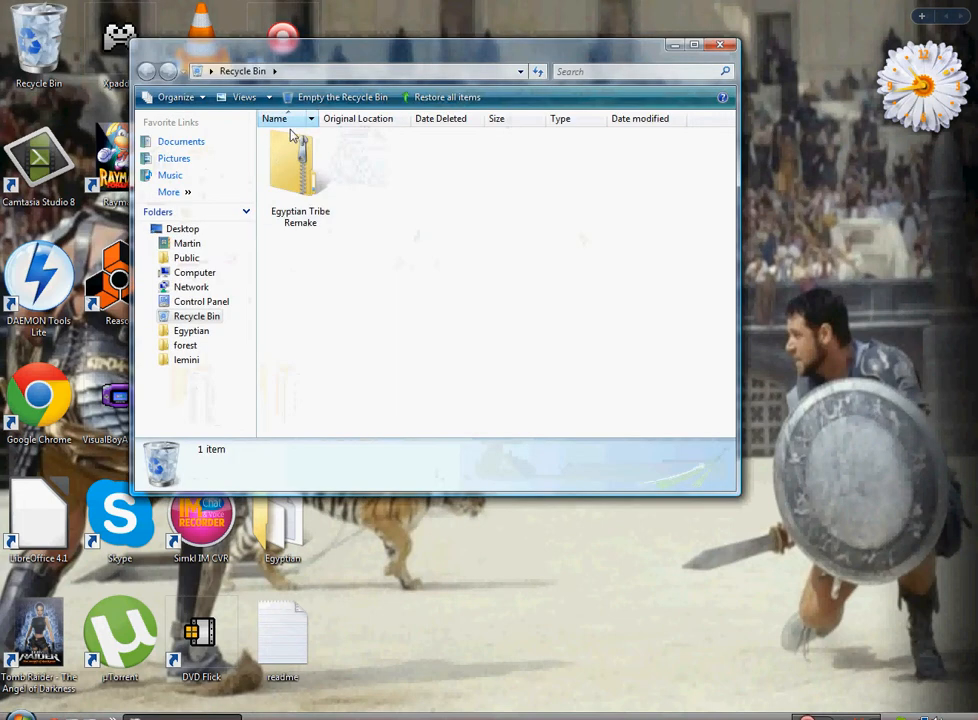
pyautogui.click(342, 97)
pyautogui.click(549, 425)
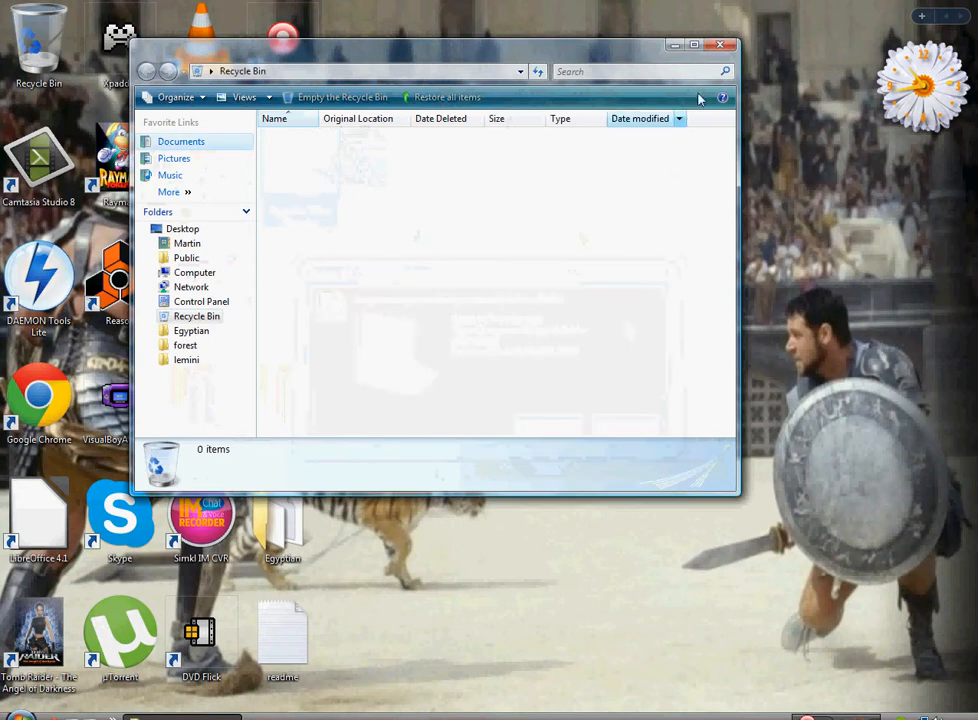
pyautogui.click(719, 44)
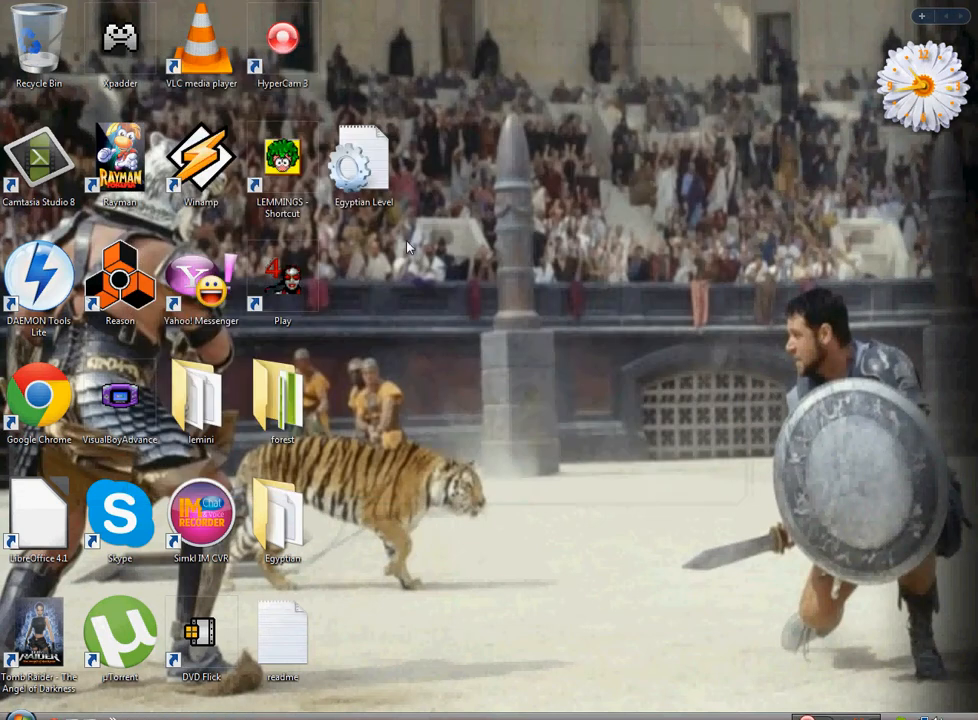
# Examine the Egyptian folder's tile images and its Egyptian configuration file, and close both.
pyautogui.doubleClick(294, 534)
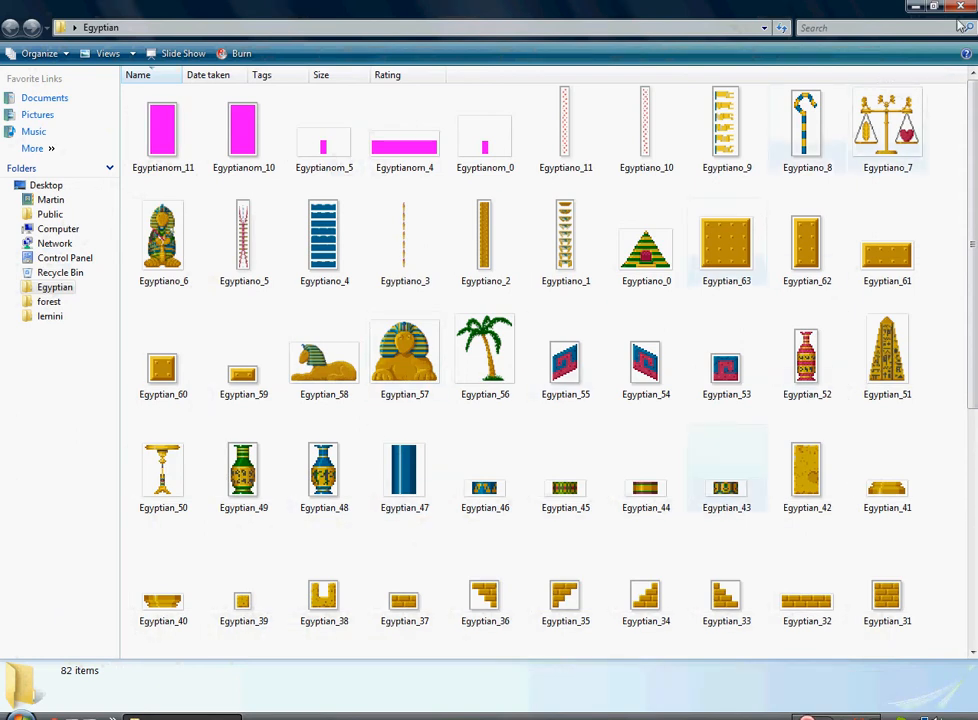
pyautogui.moveTo(975, 192); pyautogui.dragTo(975, 432)
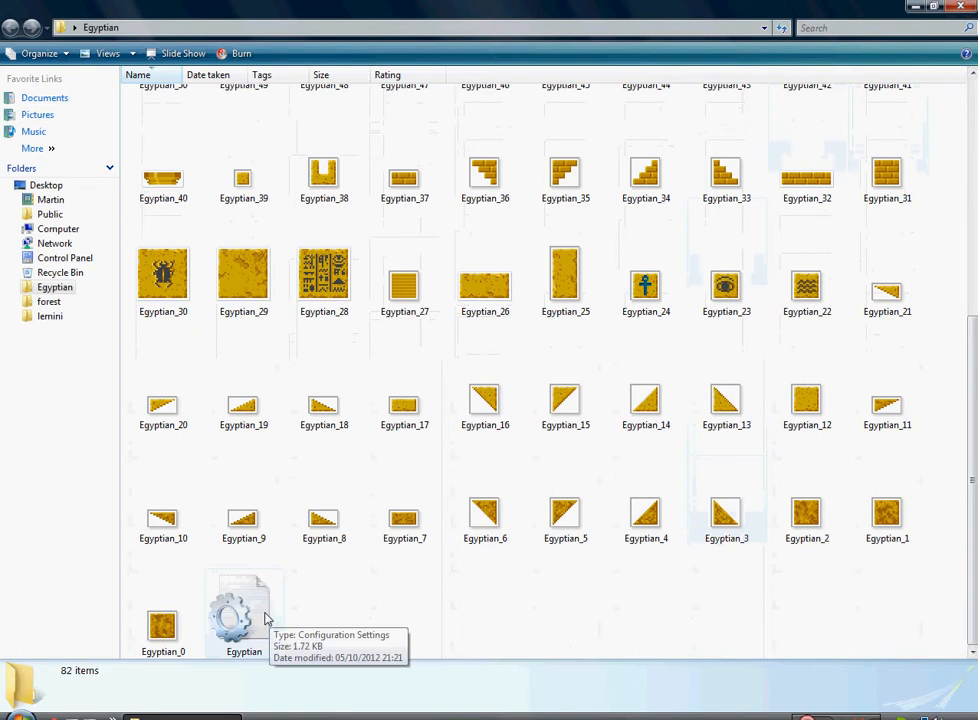
pyautogui.doubleClick(264, 618)
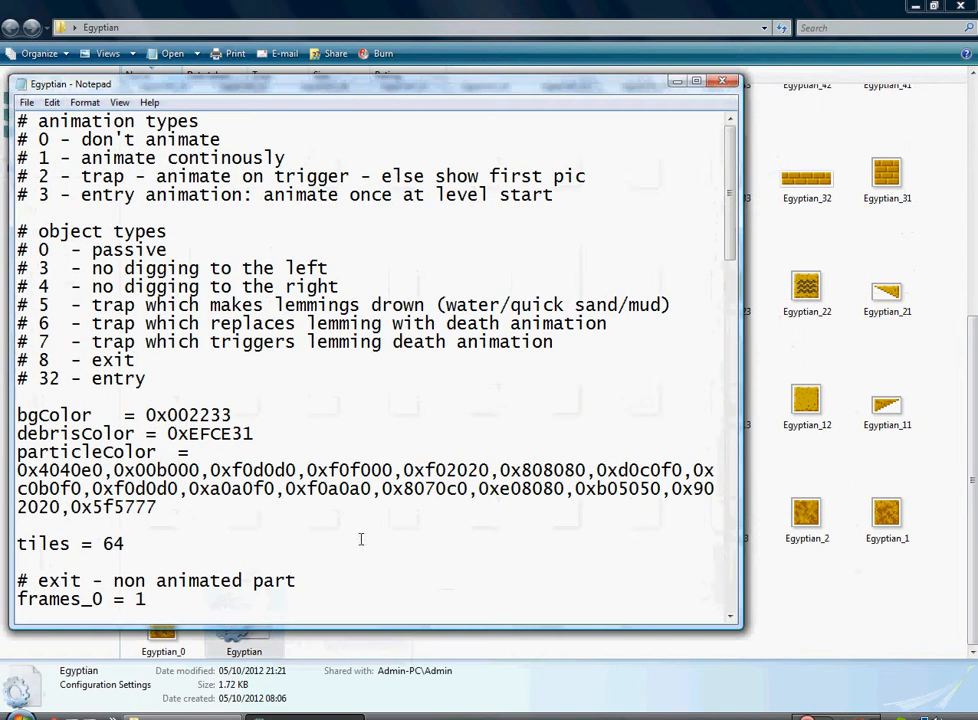
pyautogui.click(722, 80)
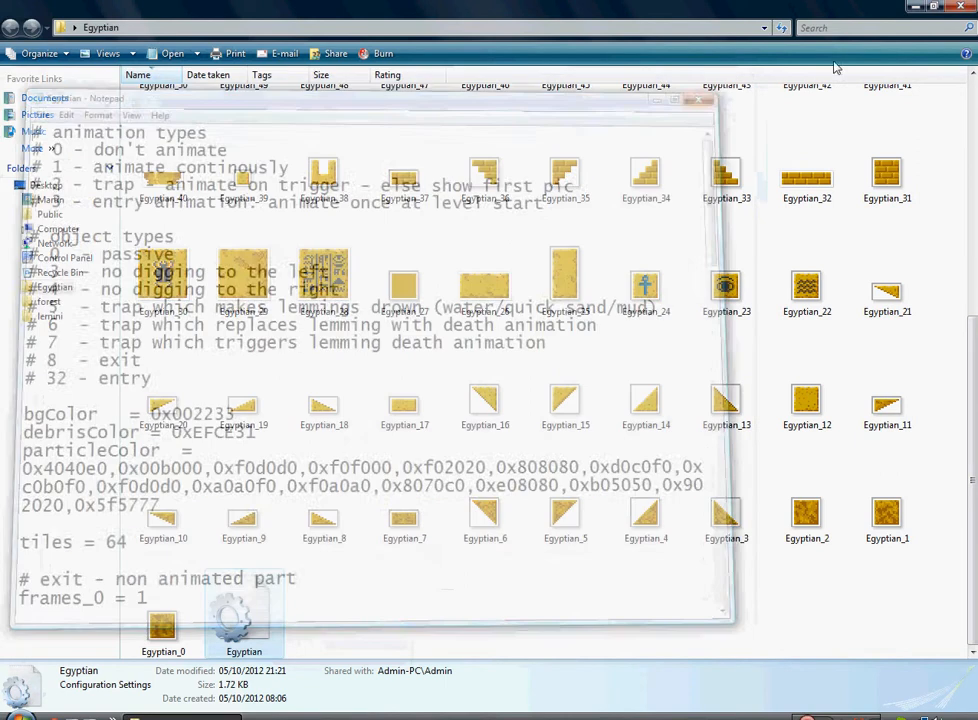
pyautogui.click(959, 8)
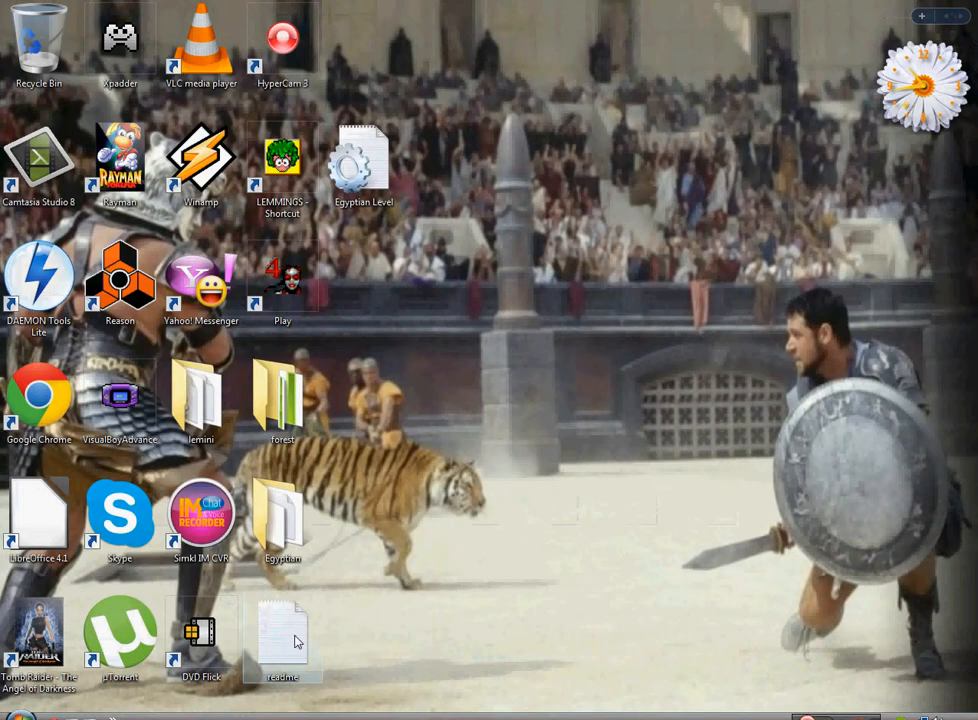
# Open the readme file and highlight its [Lemmini_XX] tileset entry.
pyautogui.moveTo(296, 642)
pyautogui.mouseDown()
pyautogui.moveTo(382, 607)
pyautogui.moveTo(312, 637)
pyautogui.mouseUp()
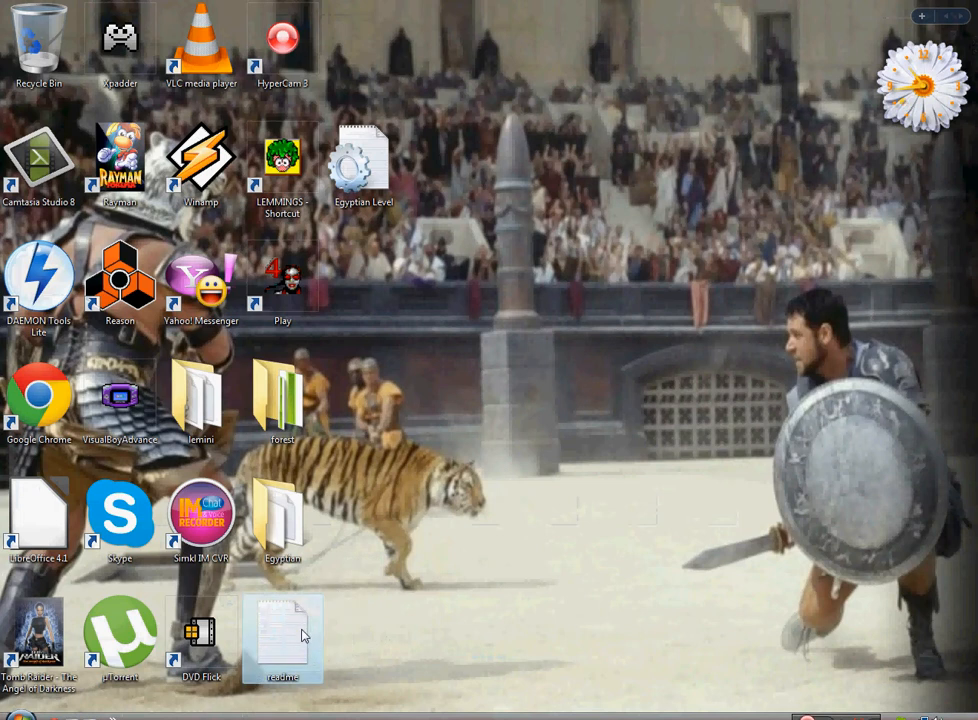
pyautogui.doubleClick(303, 636)
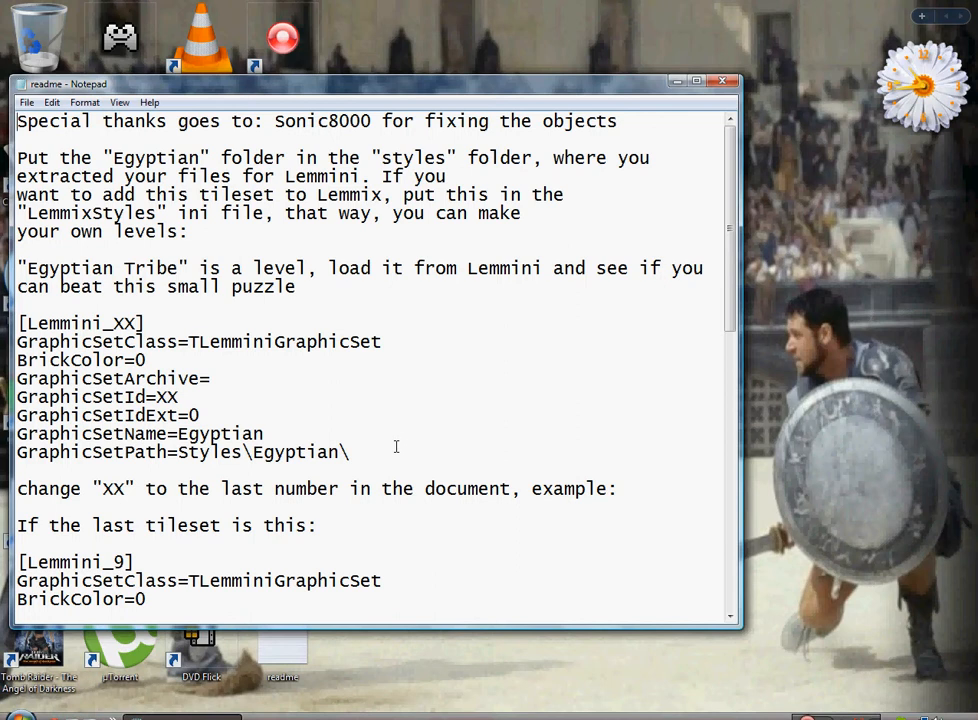
pyautogui.moveTo(362, 450); pyautogui.dragTo(48, 299)
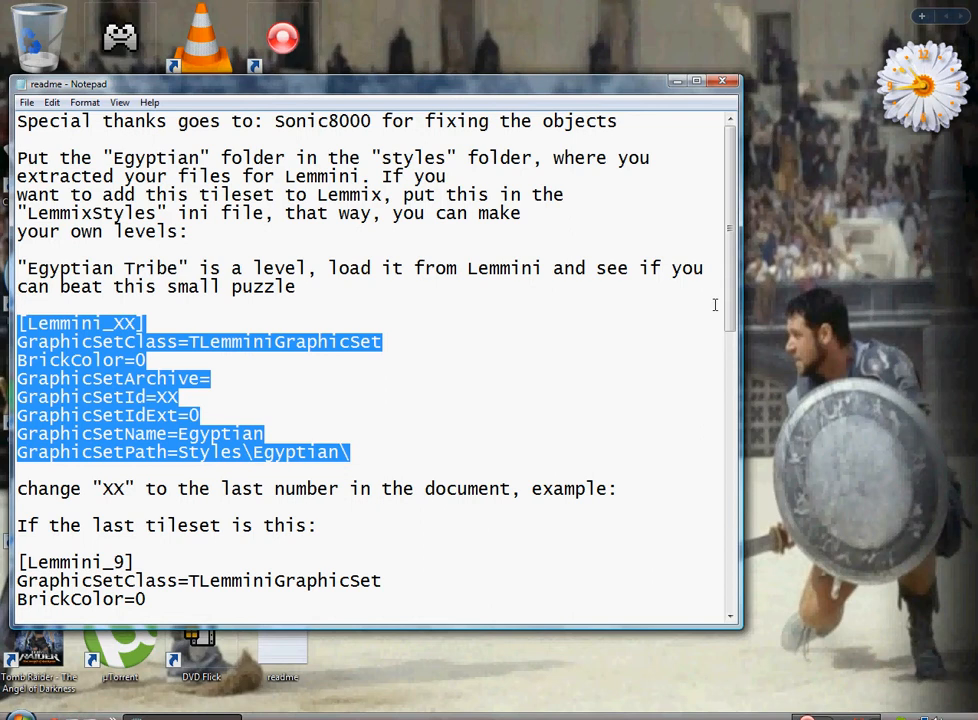
pyautogui.moveTo(729, 305)
pyautogui.mouseDown()
pyautogui.moveTo(730, 400)
pyautogui.moveTo(730, 287)
pyautogui.mouseUp()
# Create a new text document on the desktop and open it alongside the readme.
pyautogui.rightClick(798, 508)
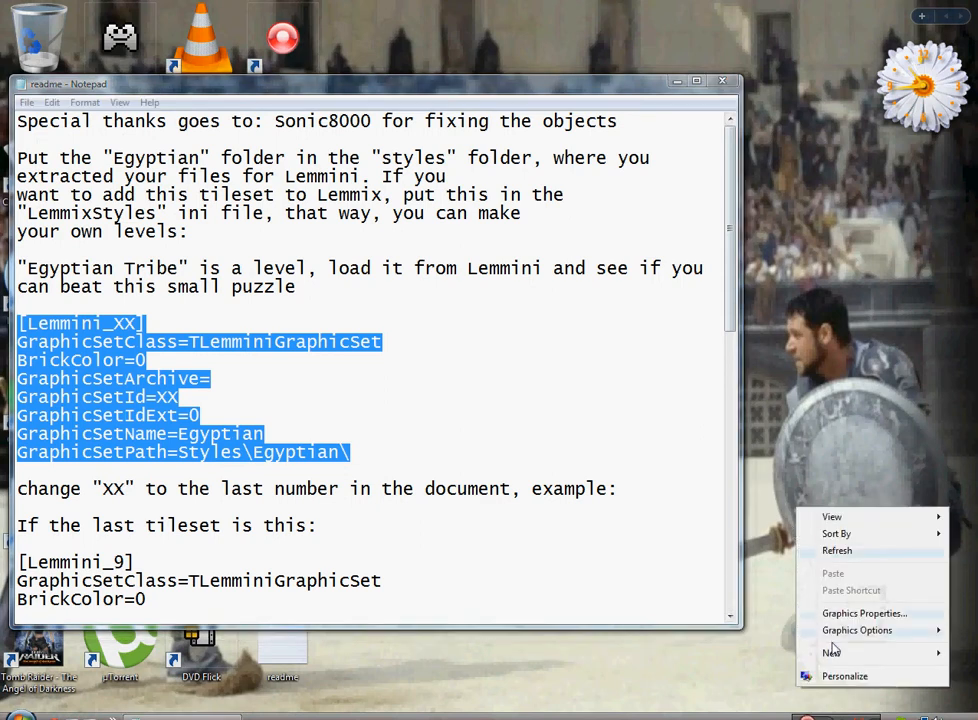
pyautogui.moveTo(832, 655)
pyautogui.click(715, 619)
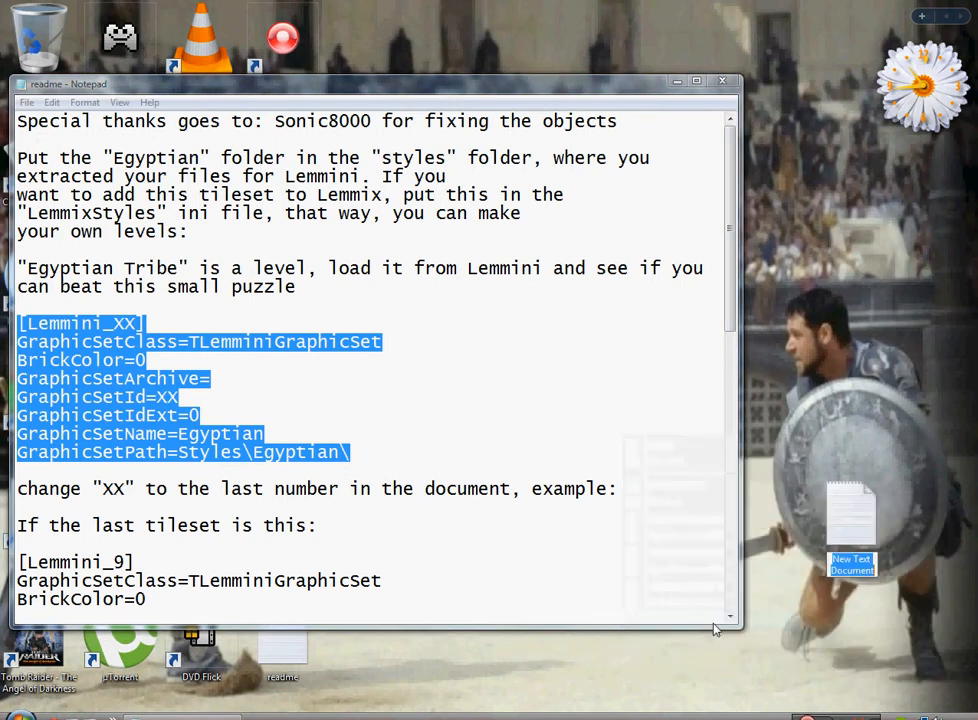
pyautogui.doubleClick(850, 512)
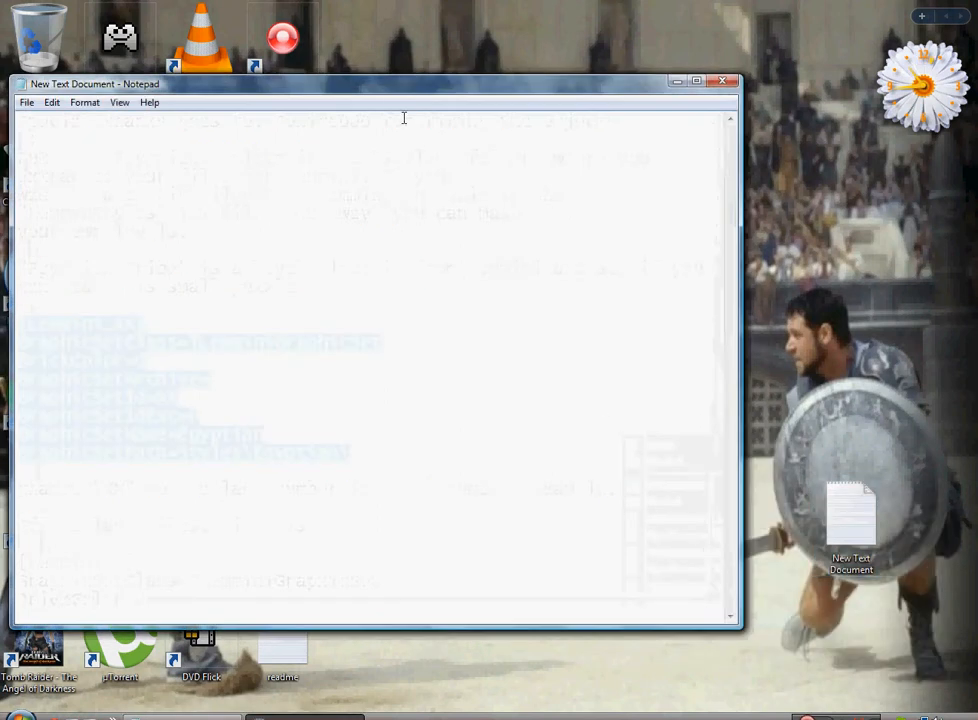
pyautogui.moveTo(390, 97); pyautogui.dragTo(778, 166)
# Cut the [Lemmini_XX] entry from the readme into the new text document, and close the readme with its changes saved.
pyautogui.moveTo(349, 452); pyautogui.dragTo(20, 320)
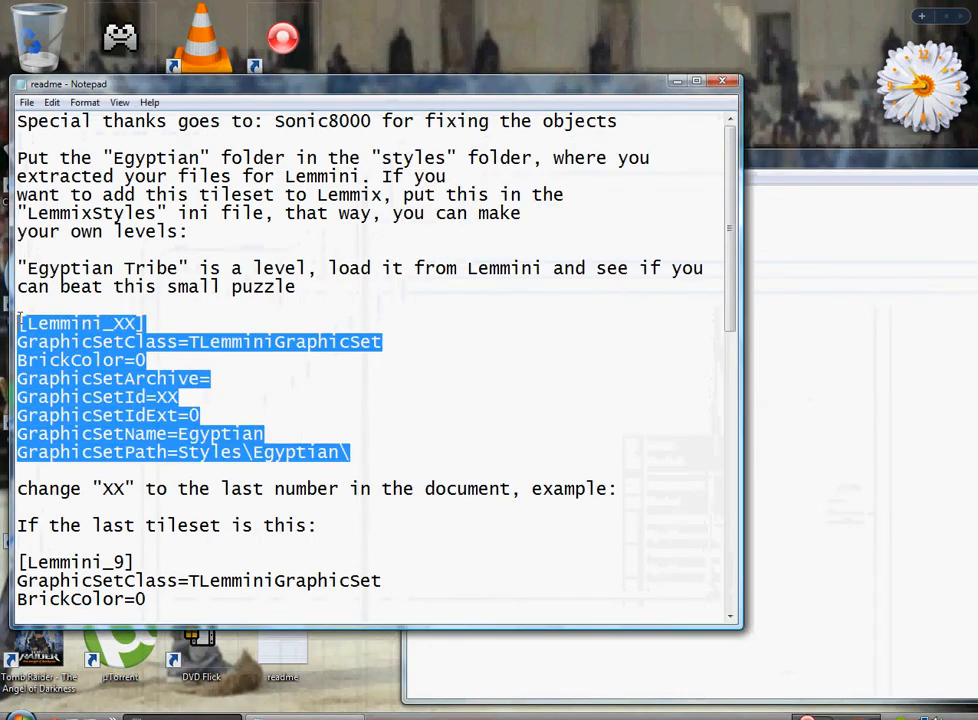
pyautogui.rightClick(32, 323)
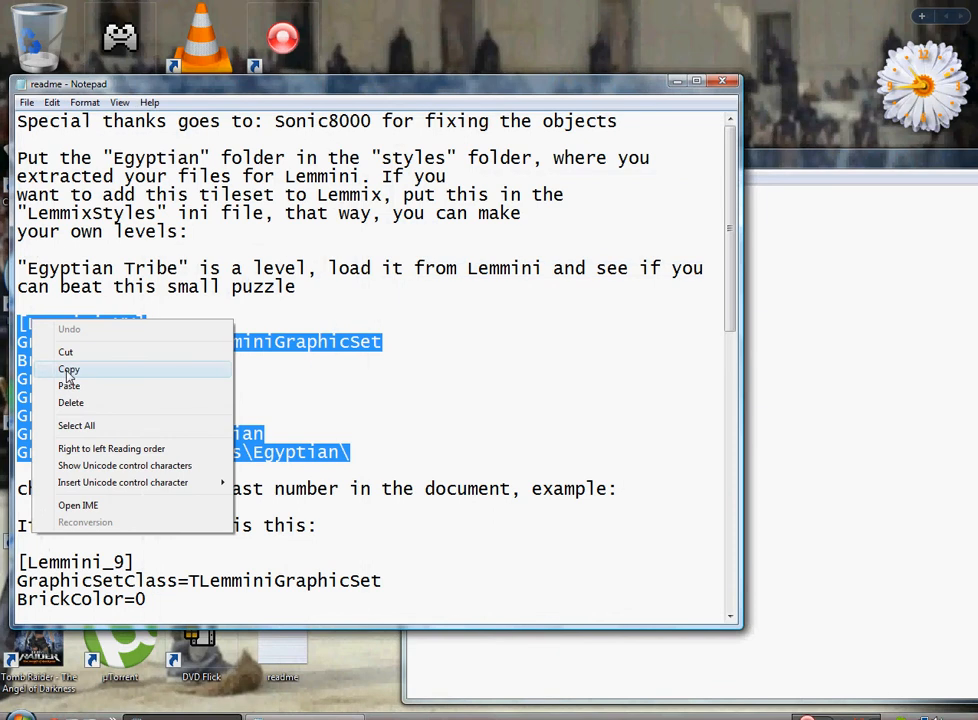
pyautogui.click(65, 352)
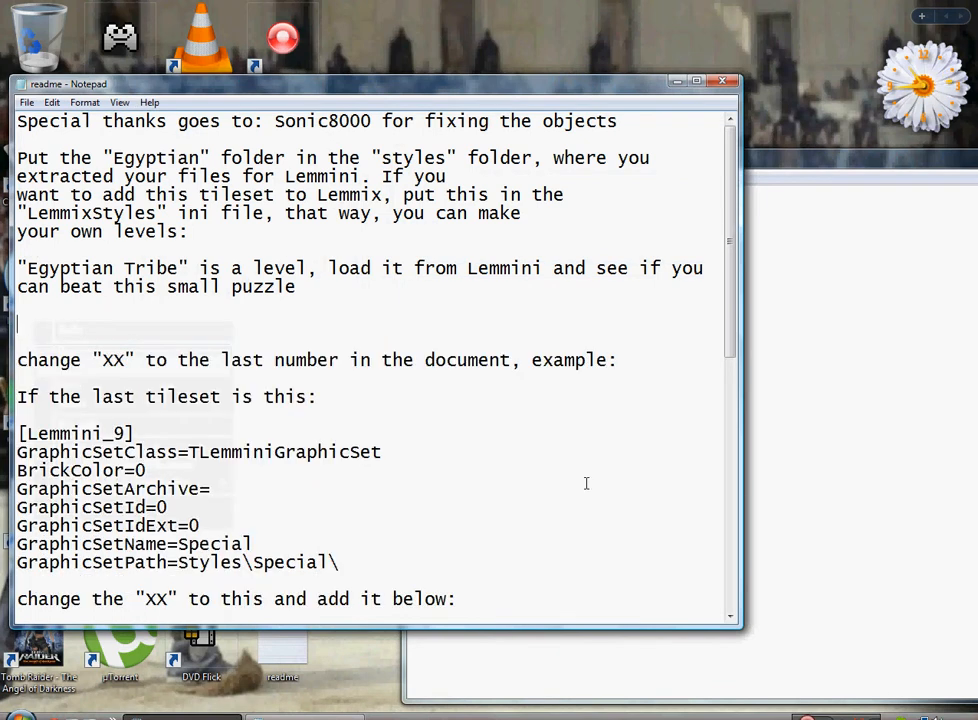
pyautogui.click(820, 356)
pyautogui.rightClick(614, 314)
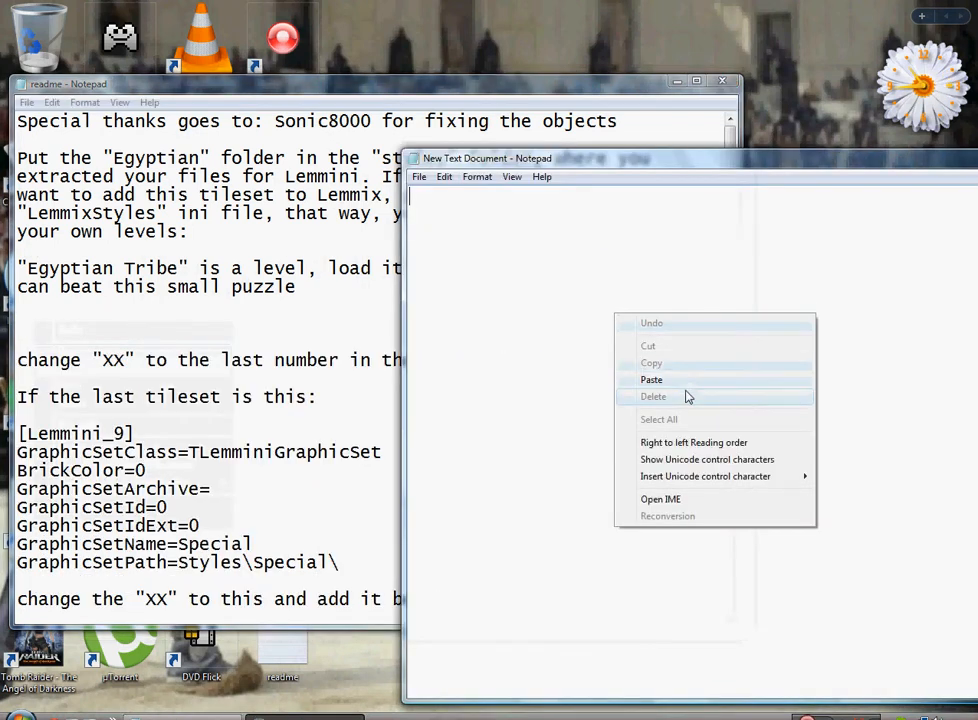
pyautogui.click(681, 380)
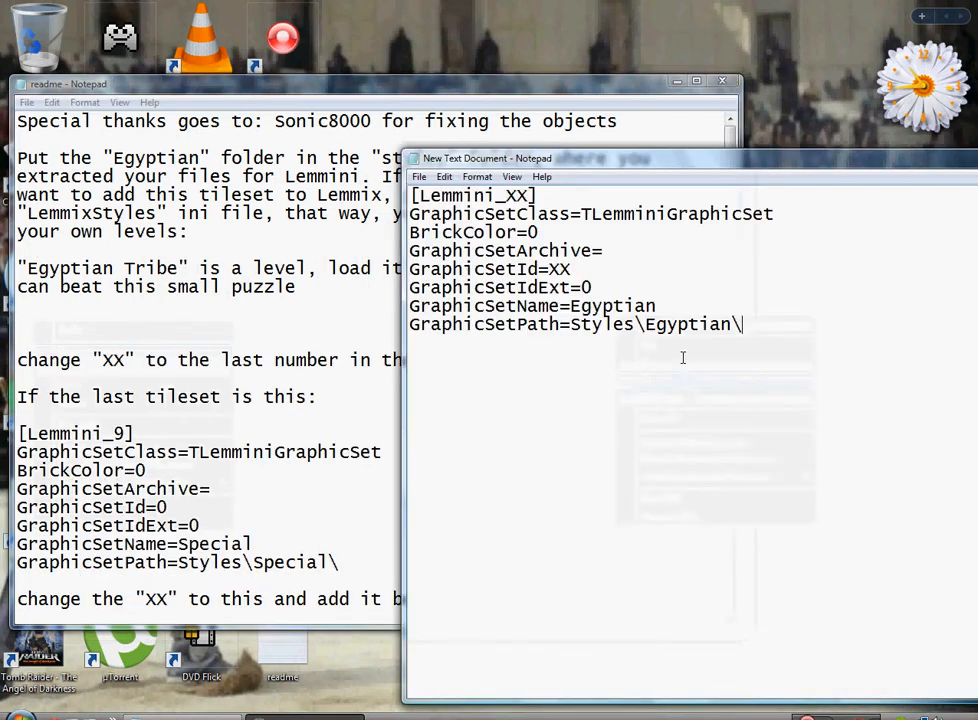
pyautogui.click(722, 84)
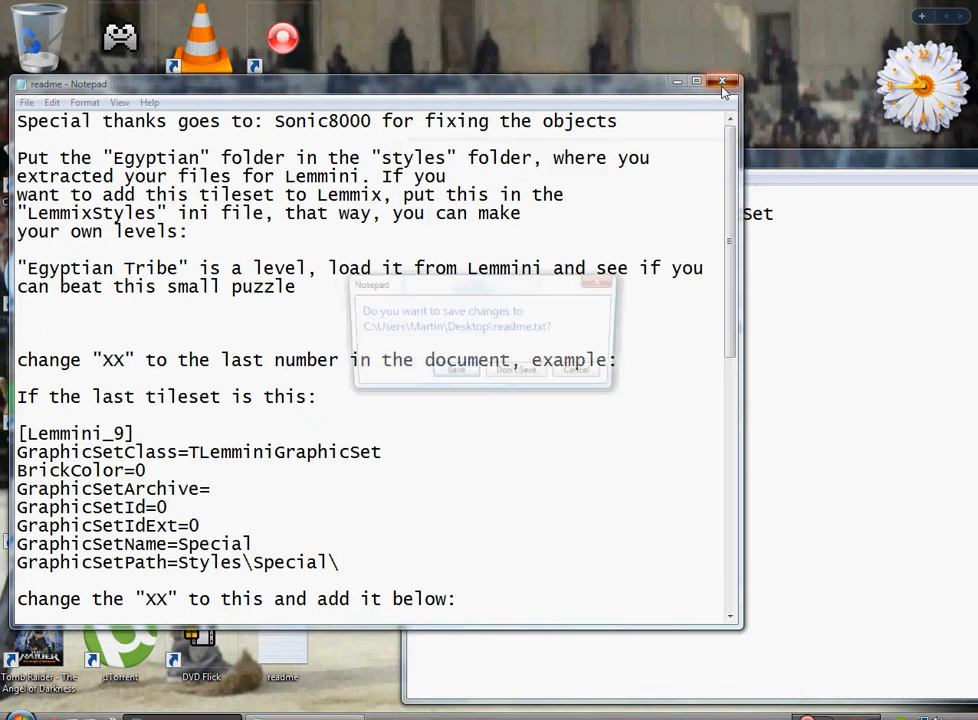
pyautogui.click(470, 376)
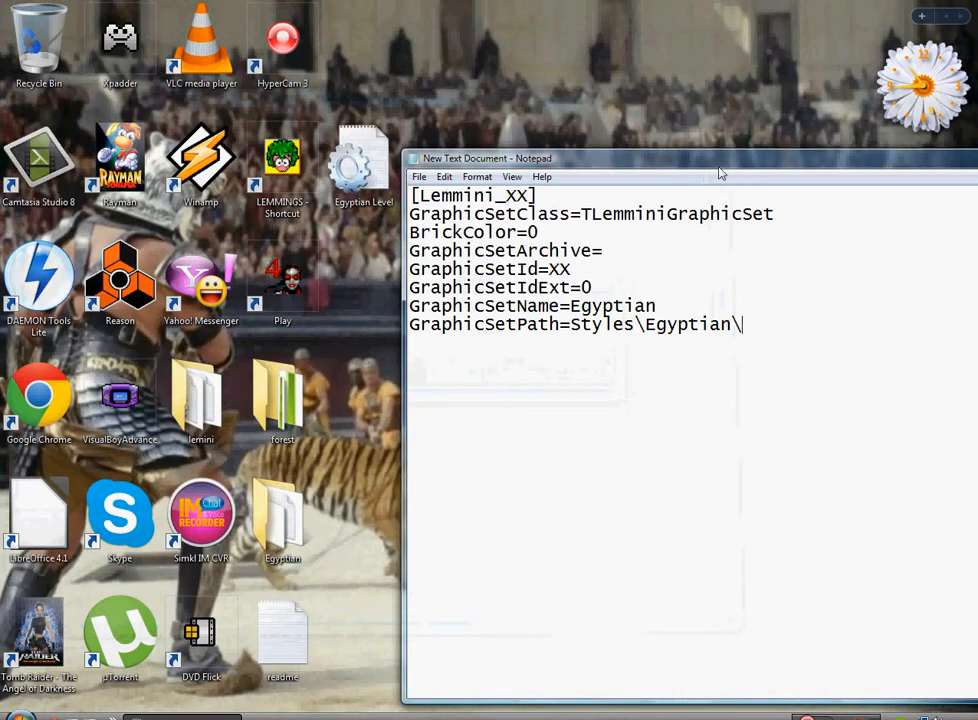
# Delete the readme file and the Egyptian folder from the desktop.
pyautogui.moveTo(685, 170); pyautogui.dragTo(661, 170)
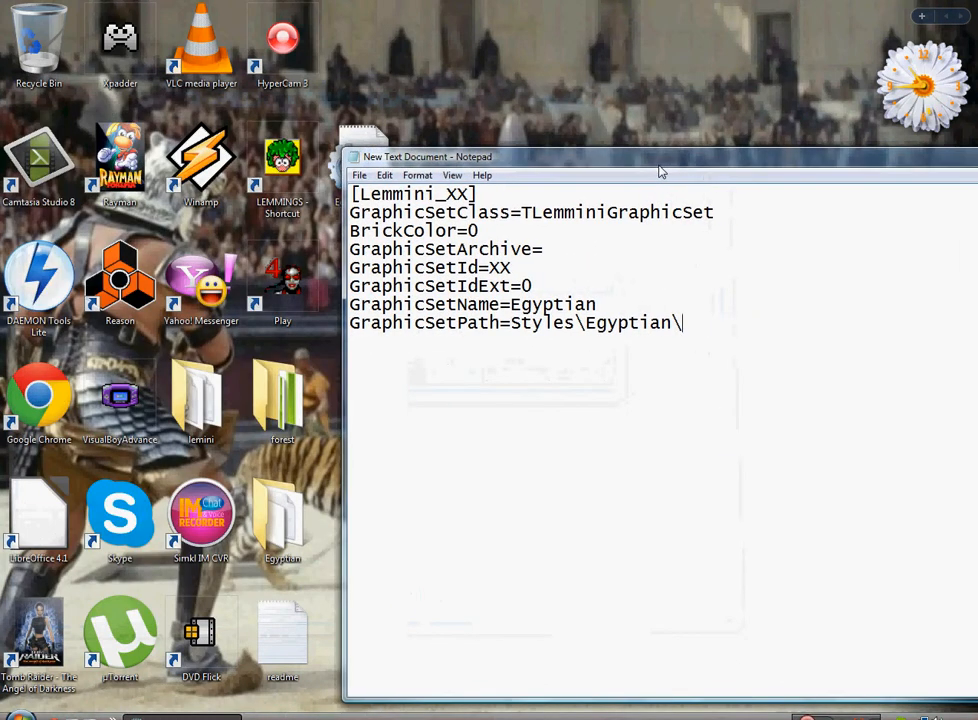
pyautogui.rightClick(300, 641)
pyautogui.click(335, 582)
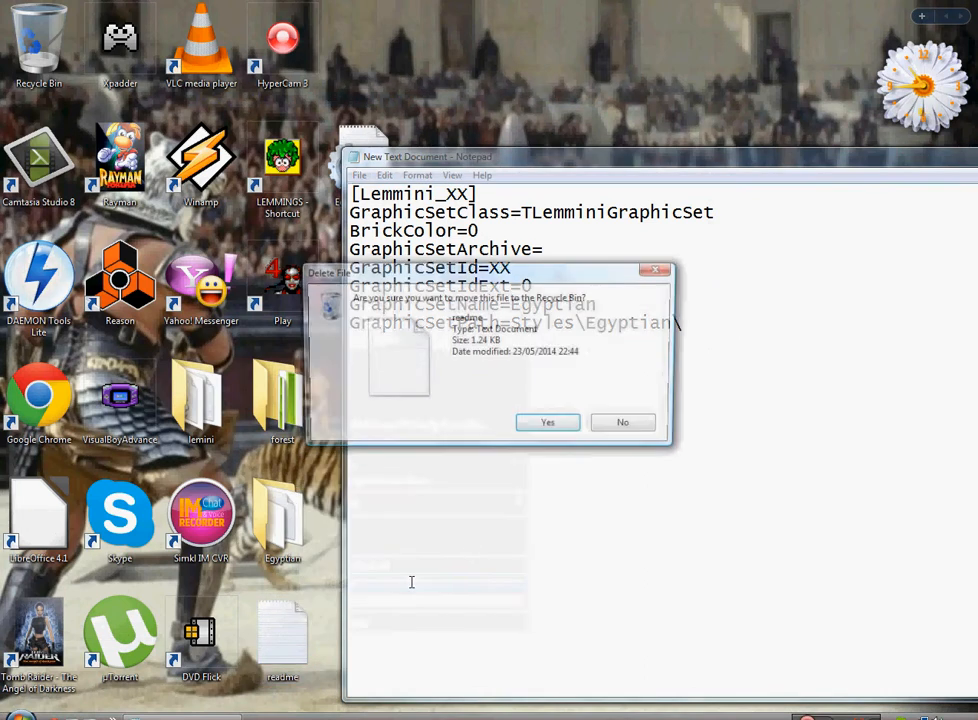
pyautogui.click(550, 427)
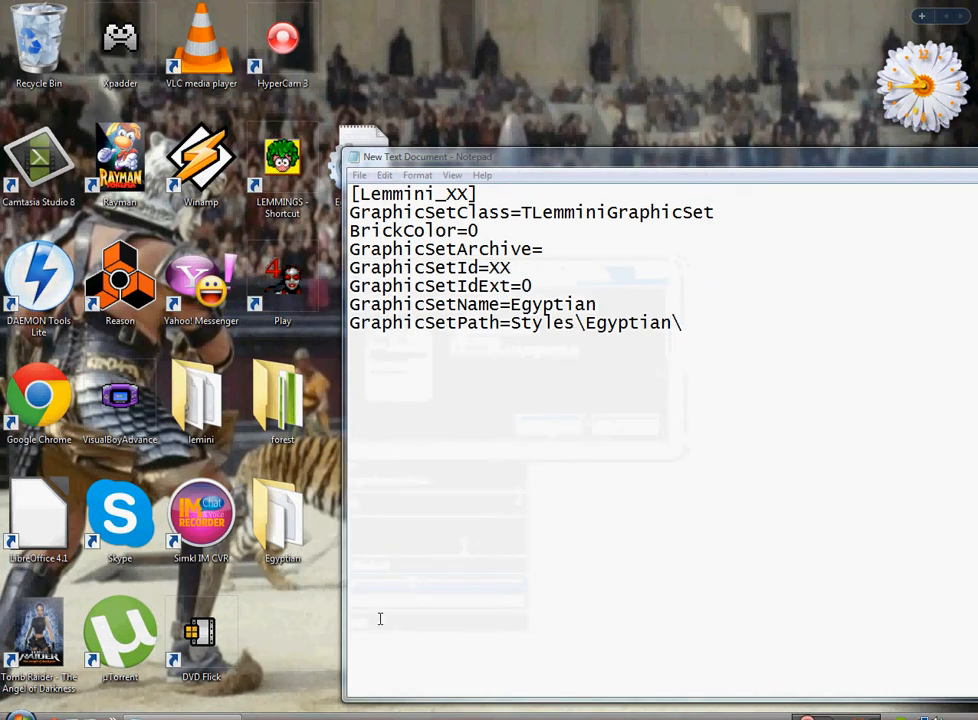
pyautogui.rightClick(298, 552)
pyautogui.click(340, 491)
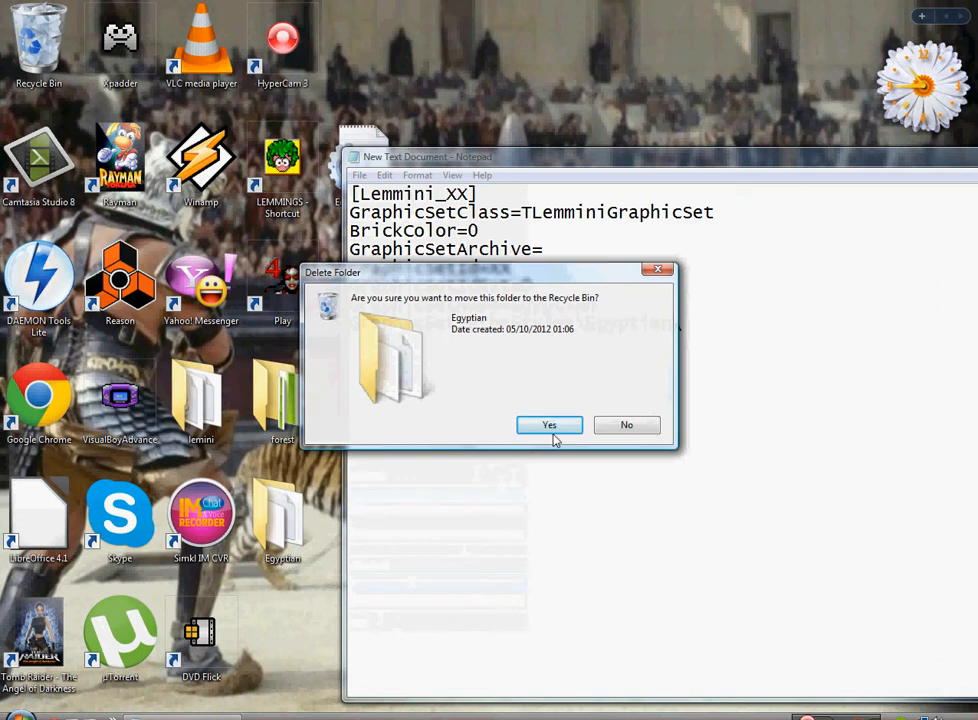
pyautogui.click(550, 427)
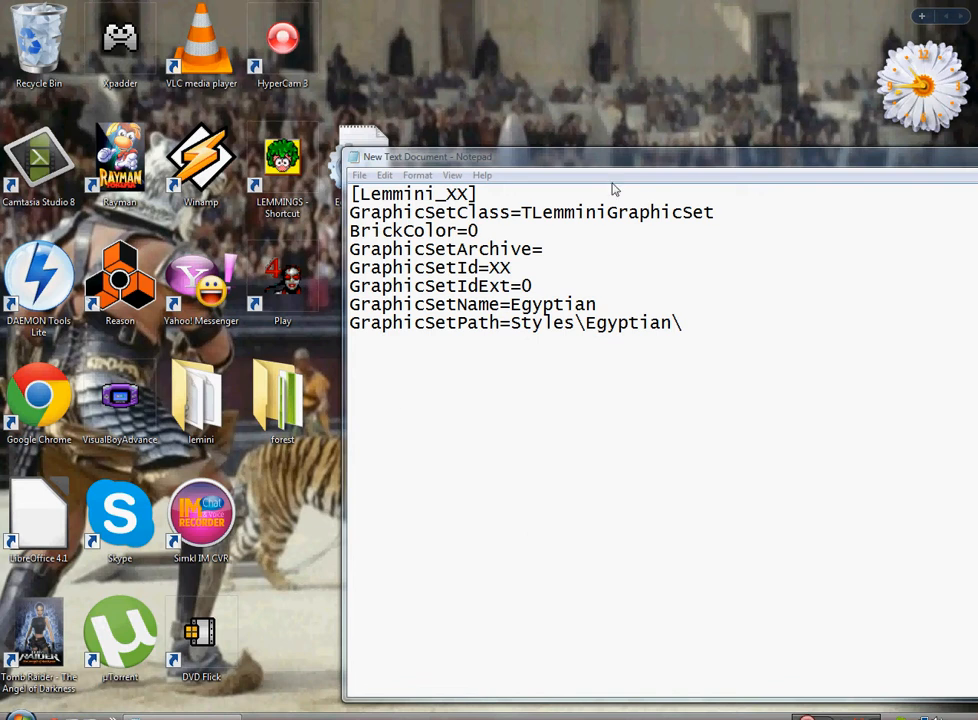
# Replace the GraphicSetName value Egyptian with forest in the new text document.
pyautogui.click(608, 304)
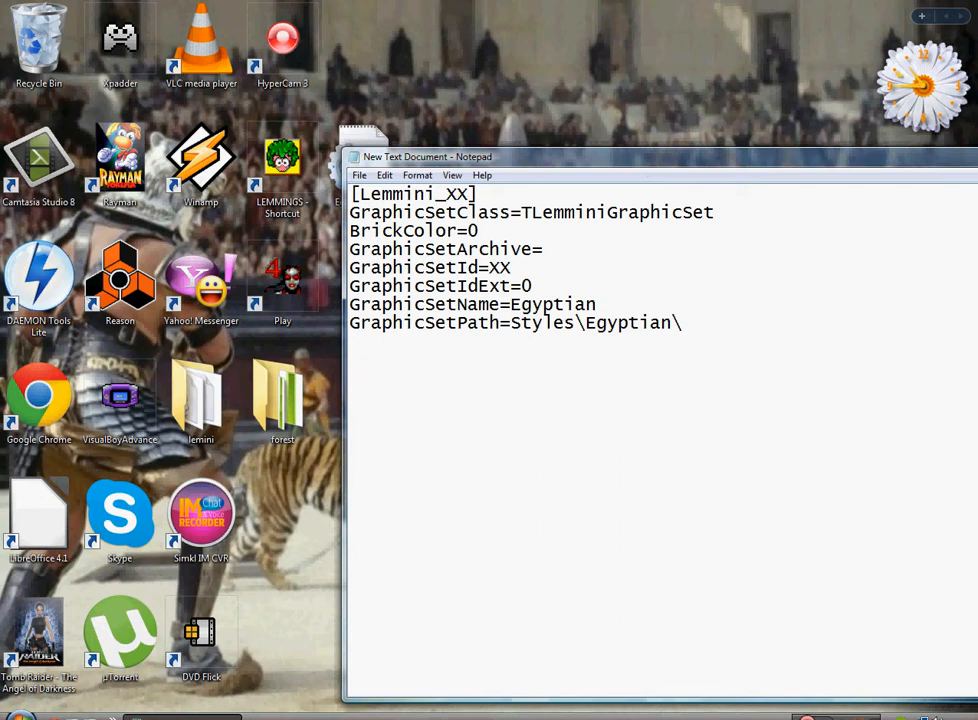
pyautogui.press('BackSpace')
pyautogui.press('BackSpace')
pyautogui.press('BackSpace')
pyautogui.press('BackSpace')
pyautogui.press('BackSpace')
pyautogui.press('BackSpace')
pyautogui.press('BackSpace')
pyautogui.press('BackSpace')
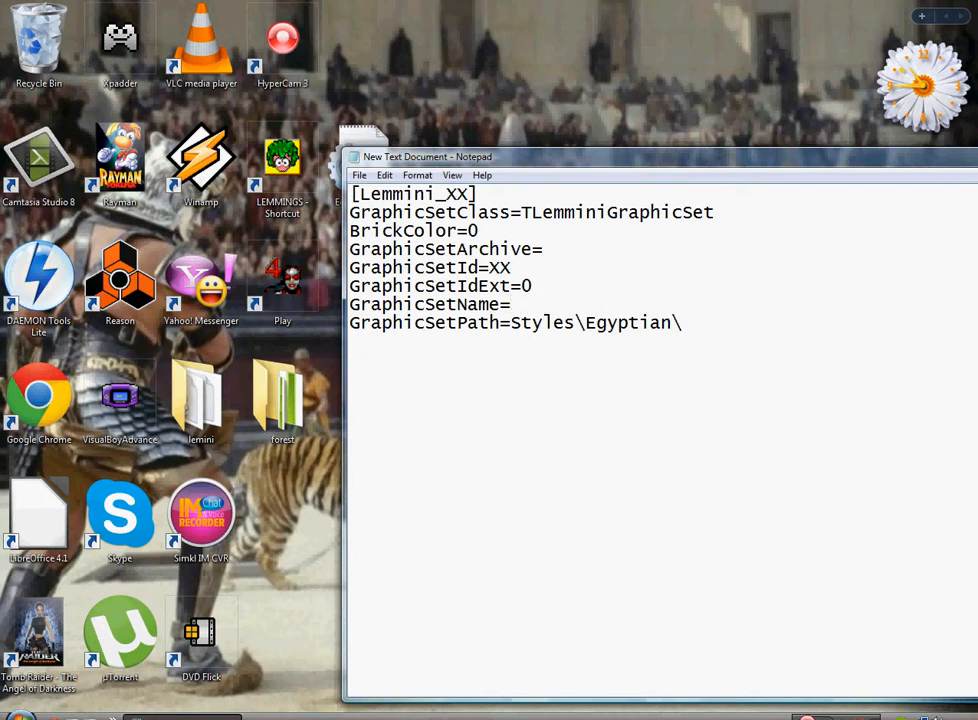
pyautogui.write('forest')
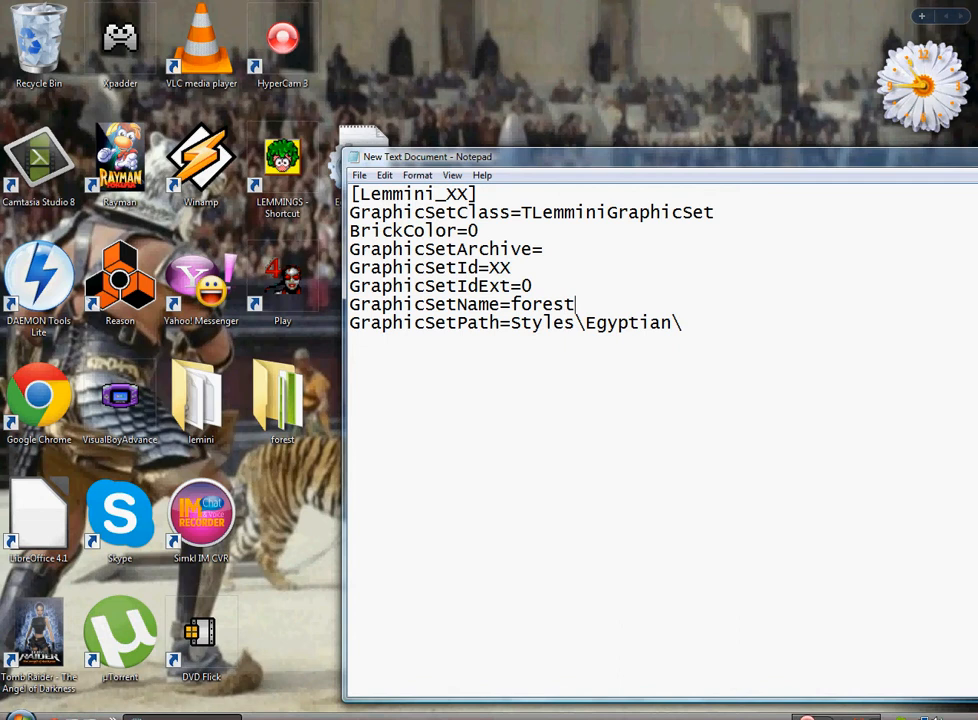
# Change the GraphicSetPath to Styles\forest\, with forest written in lowercase.
pyautogui.click(674, 325)
pyautogui.press('BackSpace')
pyautogui.press('BackSpace')
pyautogui.press('BackSpace')
pyautogui.press('BackSpace')
pyautogui.press('BackSpace')
pyautogui.press('BackSpace')
pyautogui.press('BackSpace')
pyautogui.press('BackSpace')
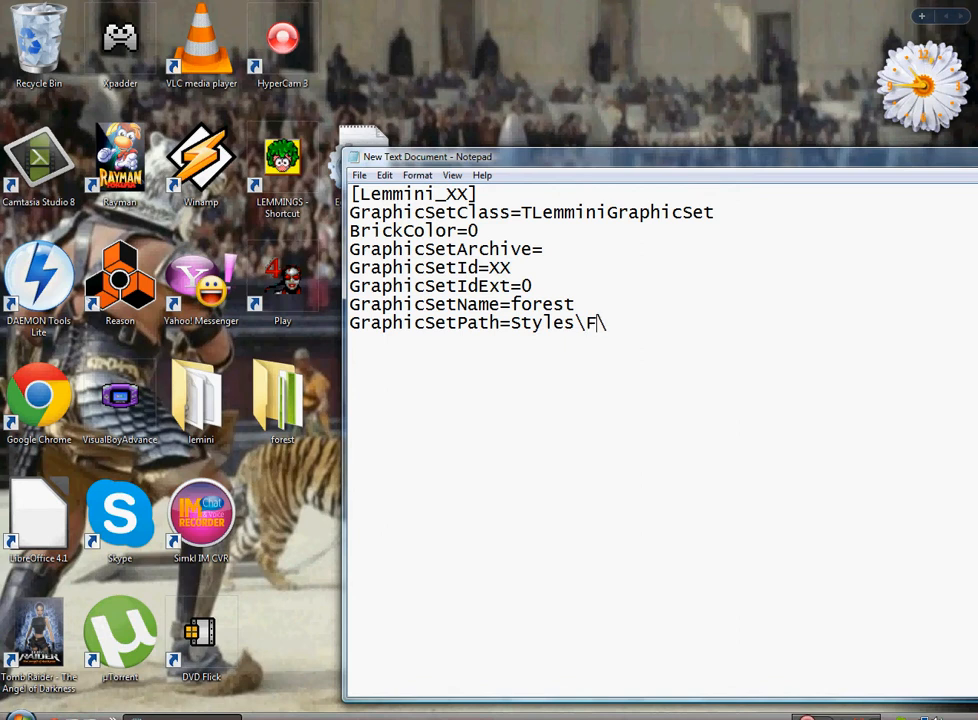
pyautogui.press('BackSpace')
pyautogui.write('Forest')
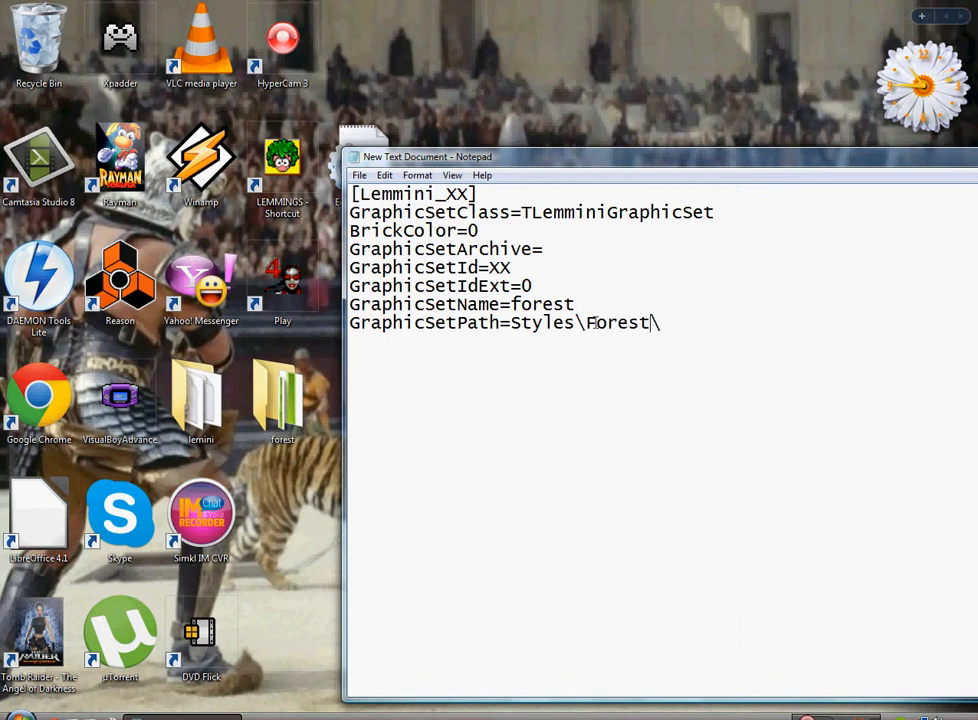
pyautogui.press('BackSpace')
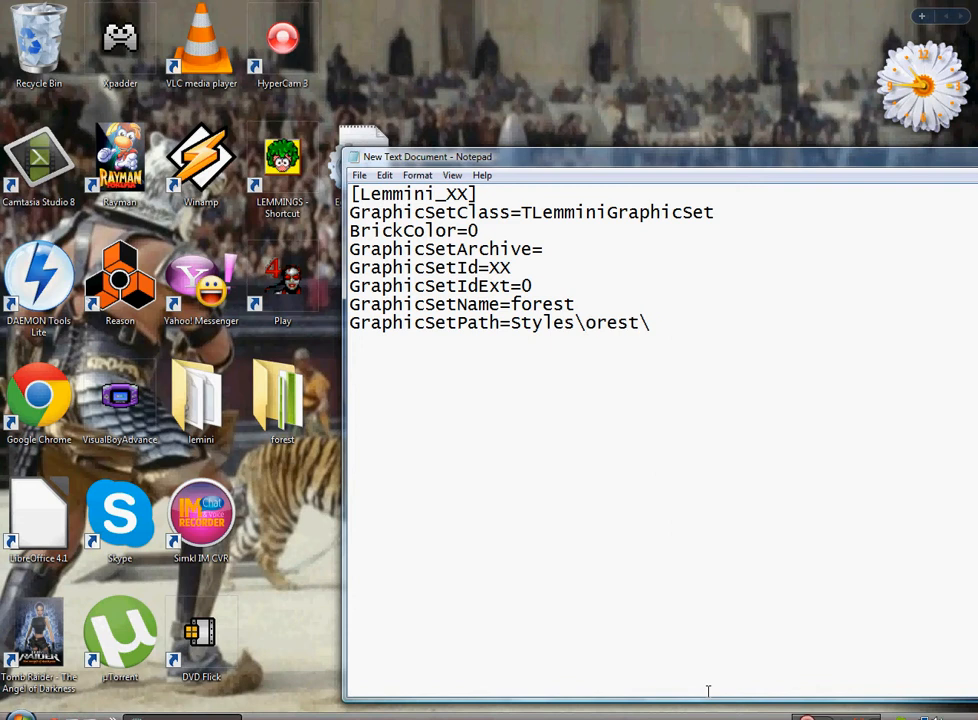
pyautogui.write('f')
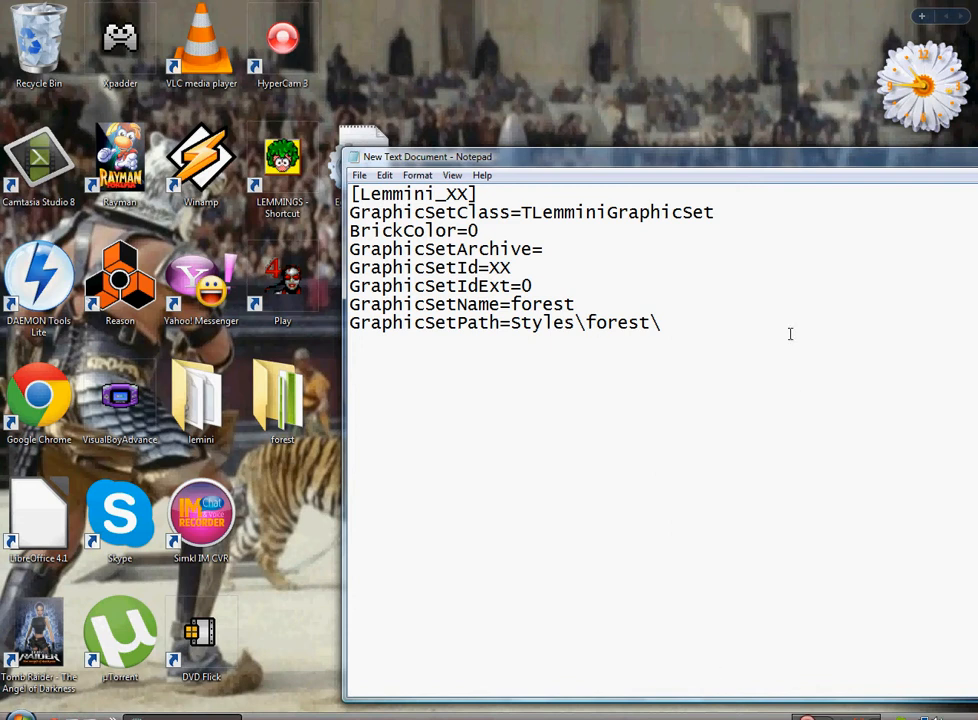
# Close the new text document with its changes saved.
pyautogui.moveTo(873, 160); pyautogui.dragTo(747, 160)
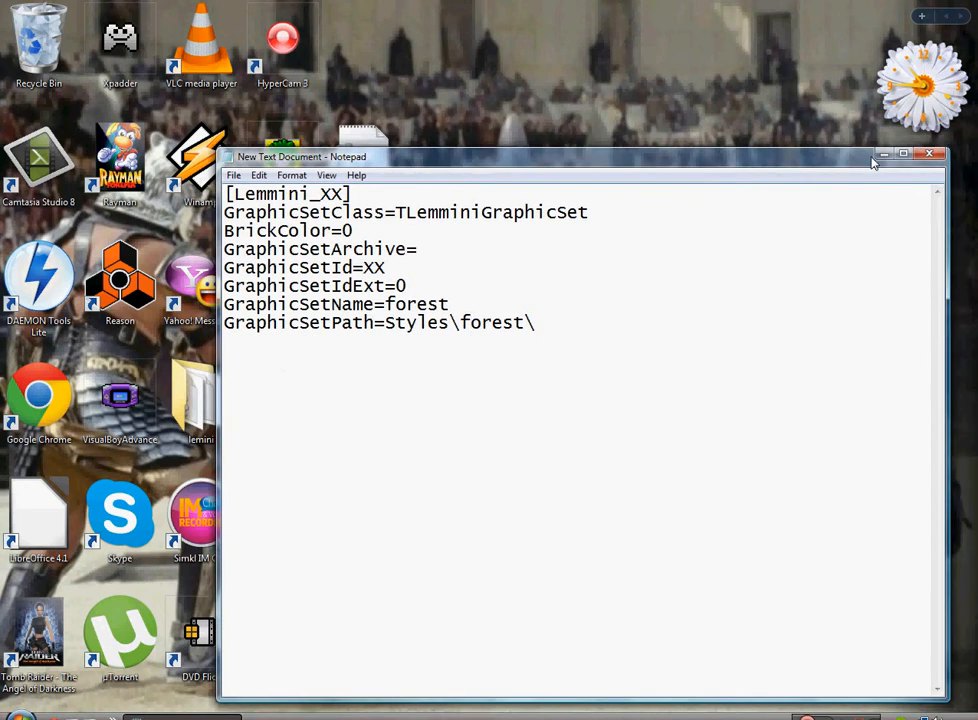
pyautogui.click(922, 155)
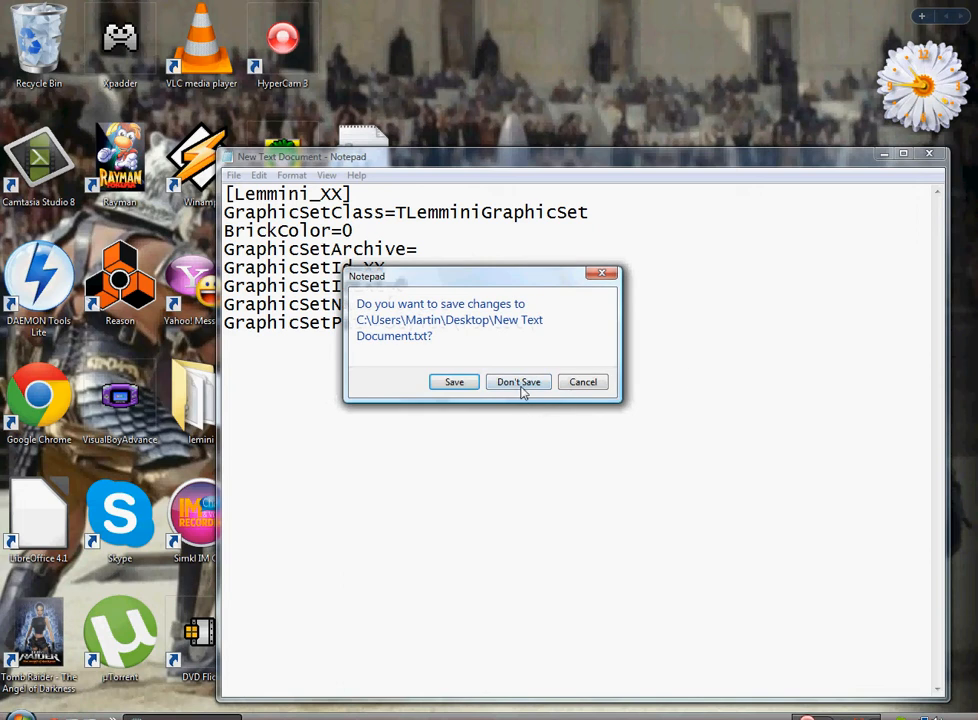
pyautogui.click(467, 389)
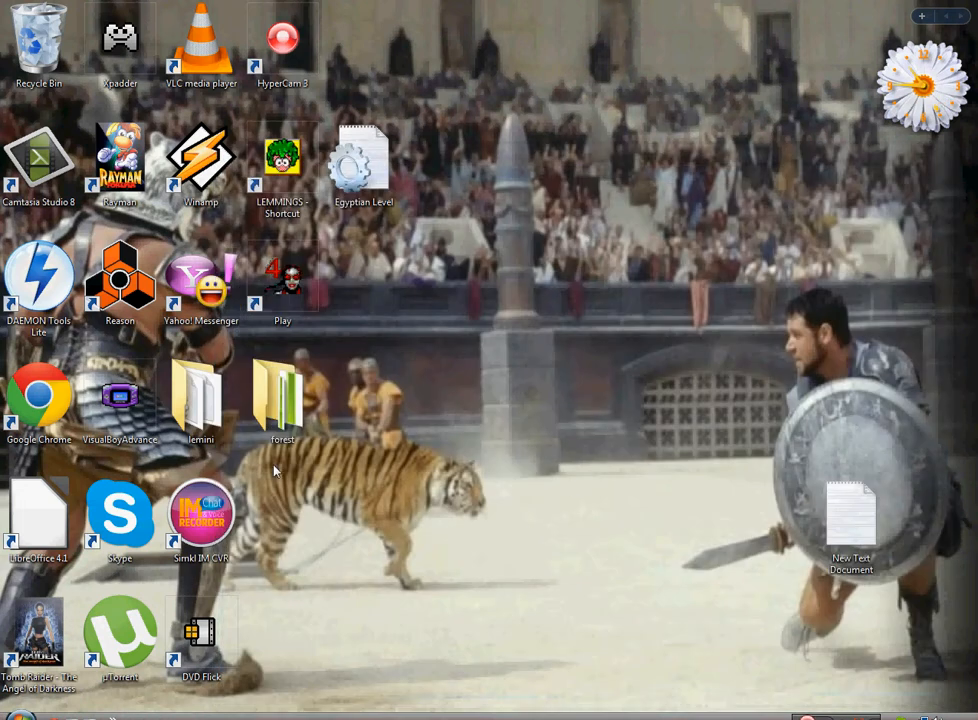
# Move the forest folder from the desktop into the styles folder inside lemini, and close the folder window.
pyautogui.doubleClick(201, 419)
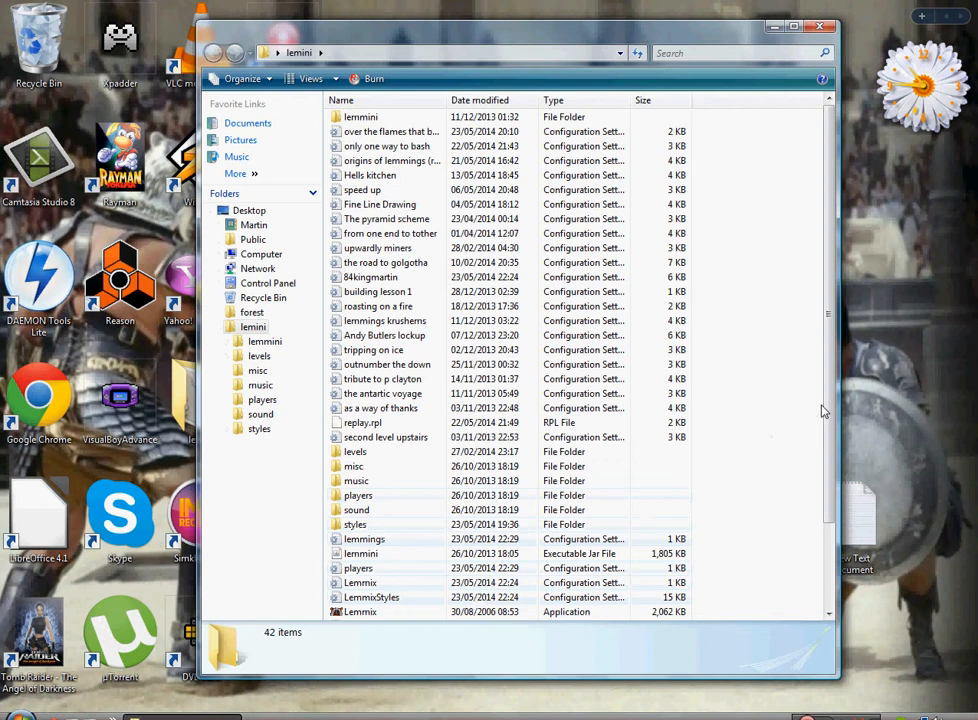
pyautogui.moveTo(835, 412); pyautogui.dragTo(836, 505)
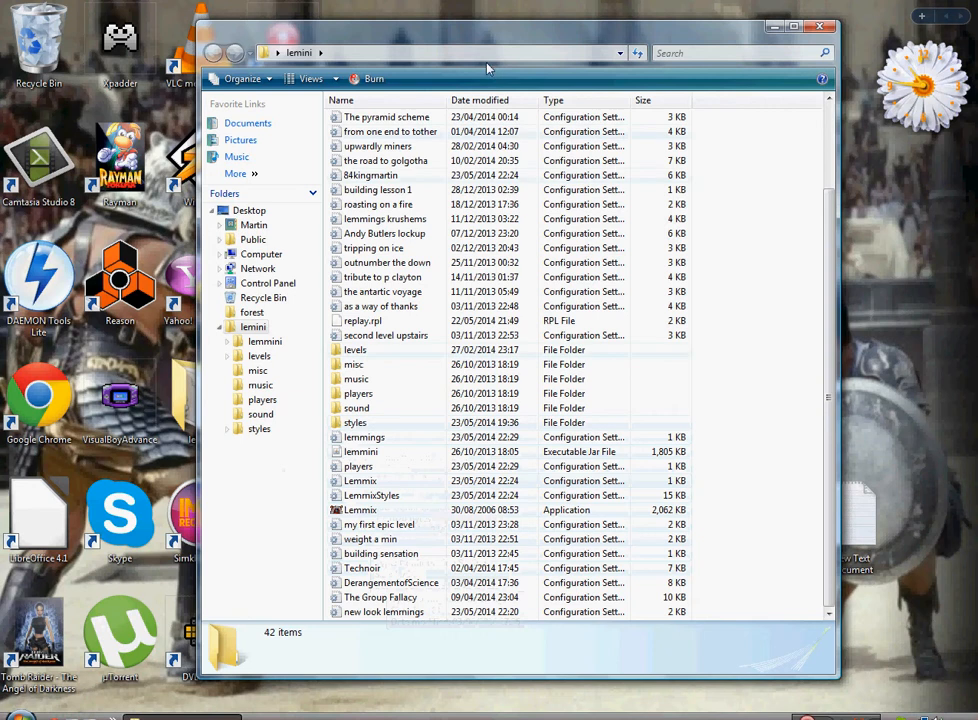
pyautogui.moveTo(487, 68); pyautogui.dragTo(612, 65)
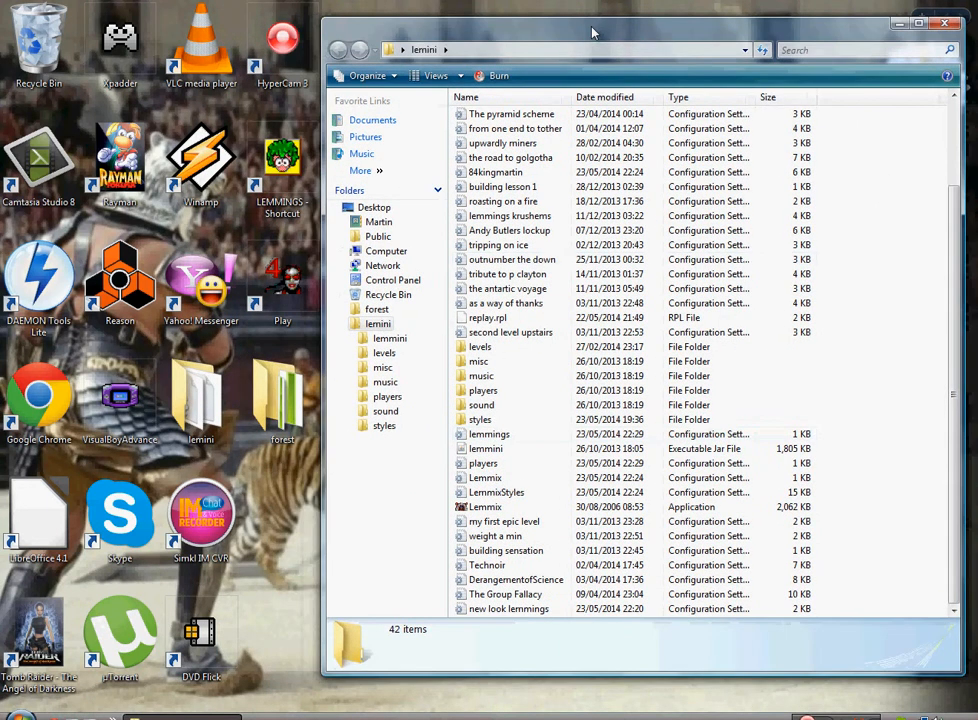
pyautogui.doubleClick(485, 421)
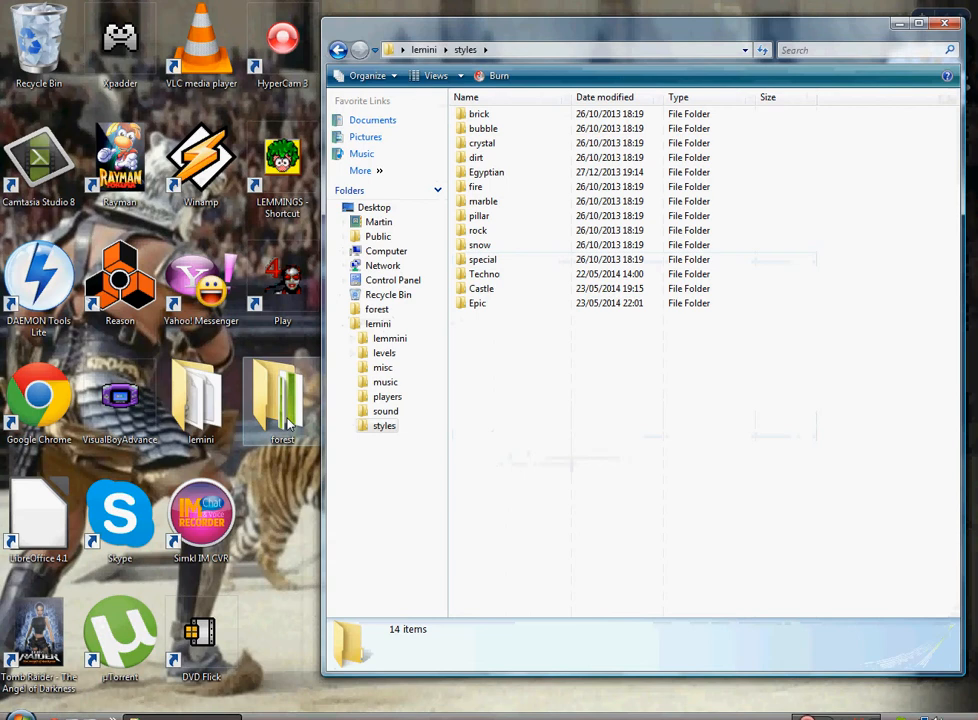
pyautogui.moveTo(288, 425); pyautogui.dragTo(500, 395)
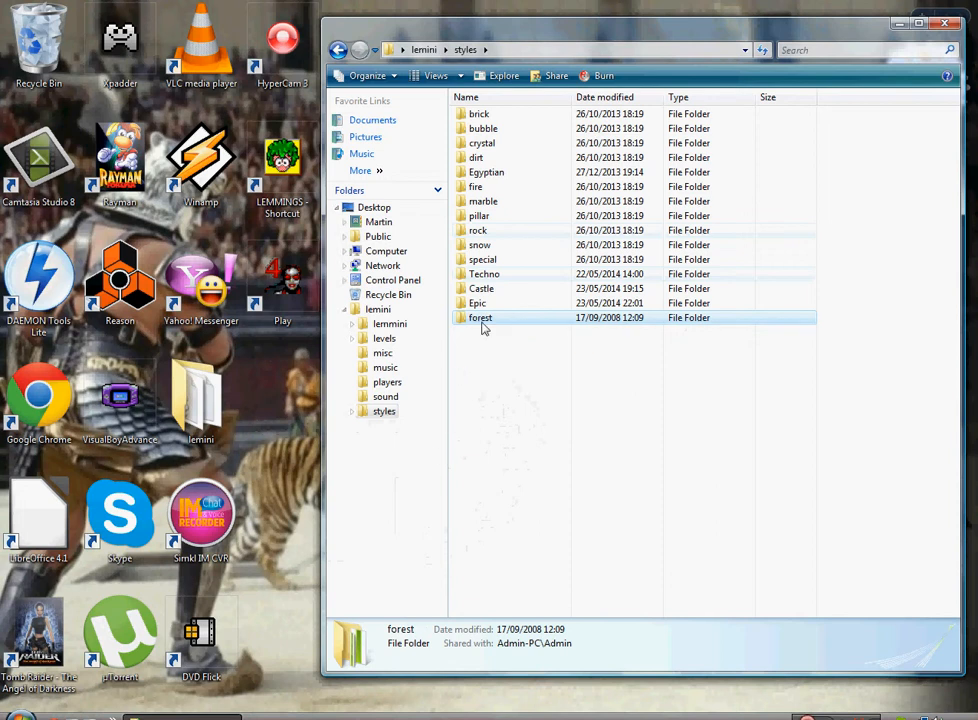
pyautogui.click(942, 23)
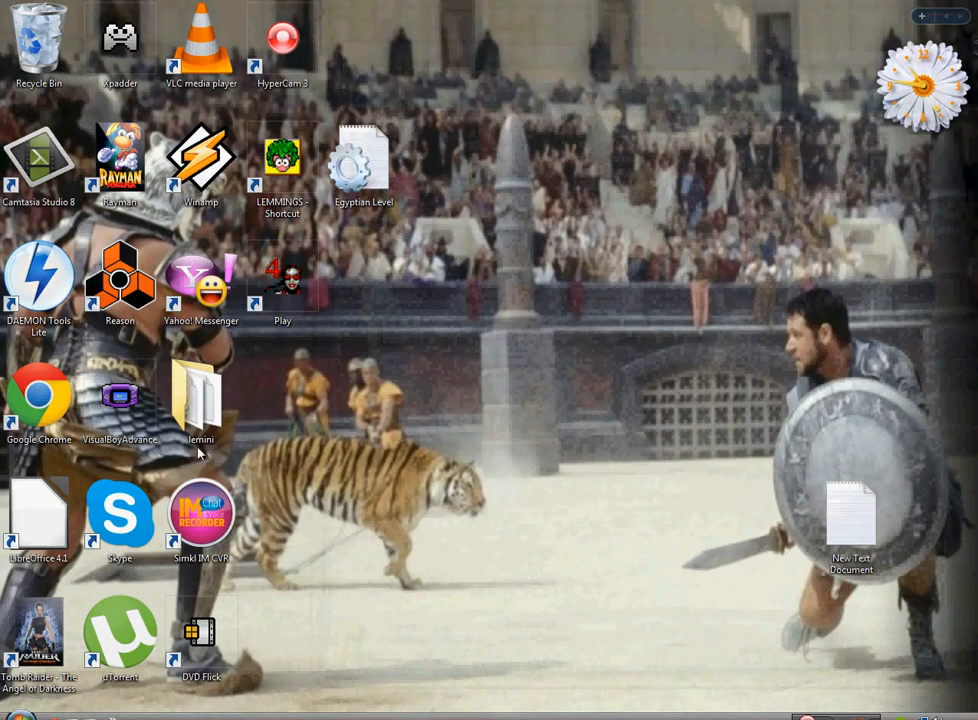
# Open LemmixStyles from the lemini folder and insert a blank line between the [Lemmini_12] Castle entry and [DosChristmas91_0].
pyautogui.doubleClick(201, 400)
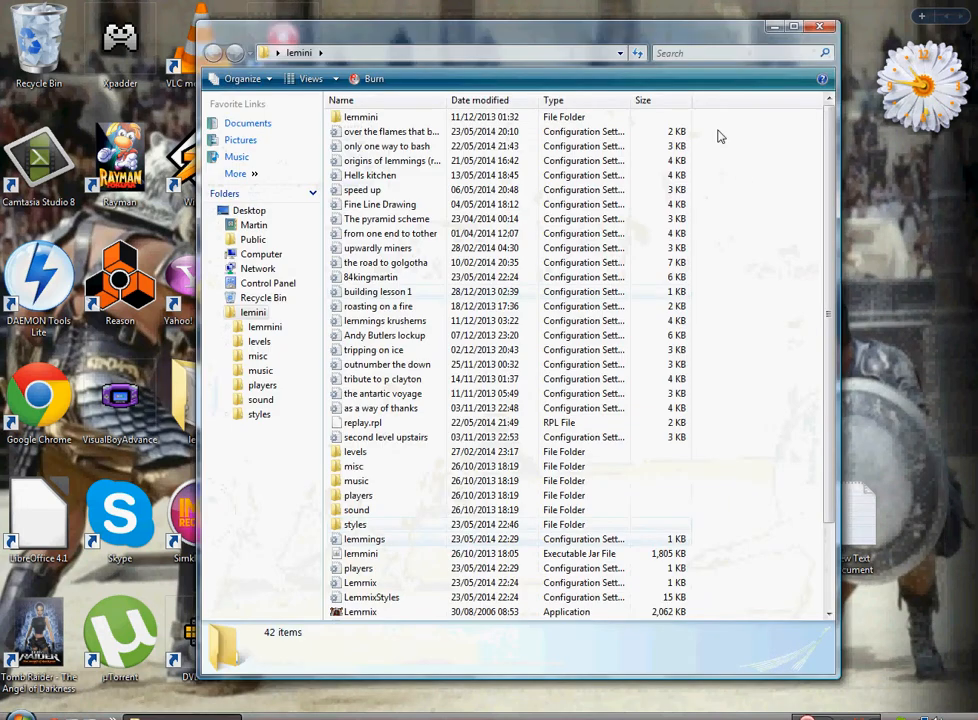
pyautogui.doubleClick(378, 597)
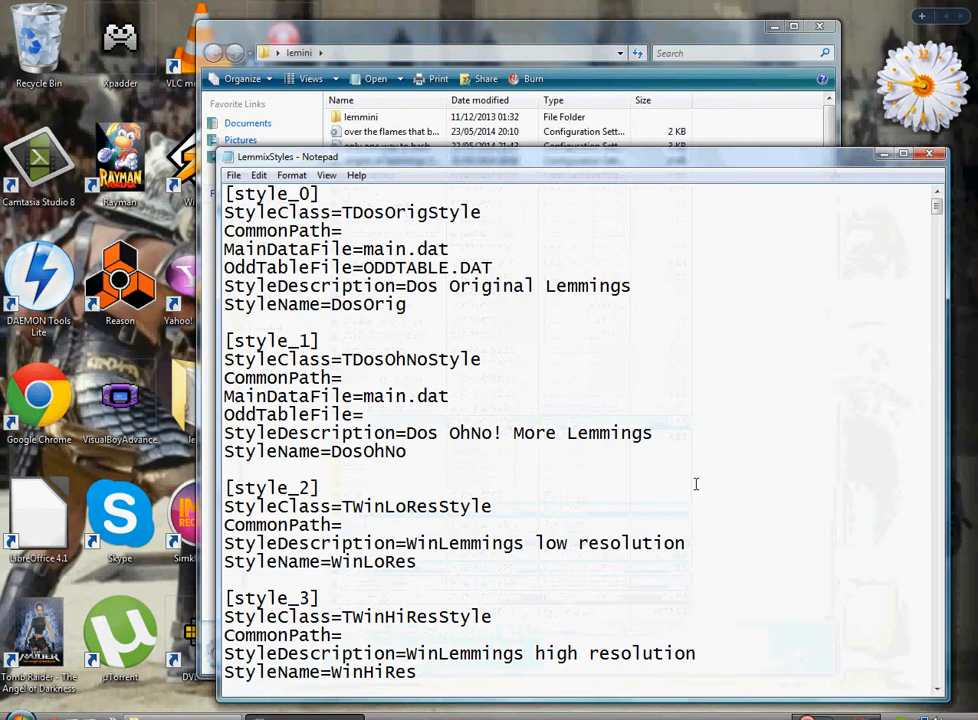
pyautogui.moveTo(937, 210); pyautogui.dragTo(913, 566)
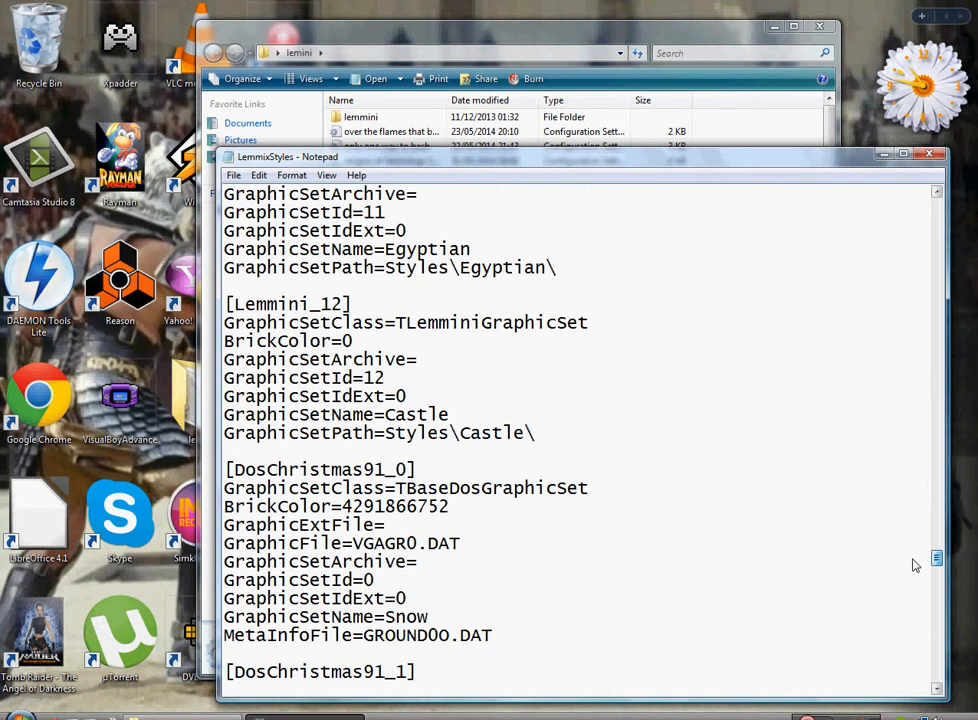
pyautogui.moveTo(913, 566); pyautogui.dragTo(912, 566)
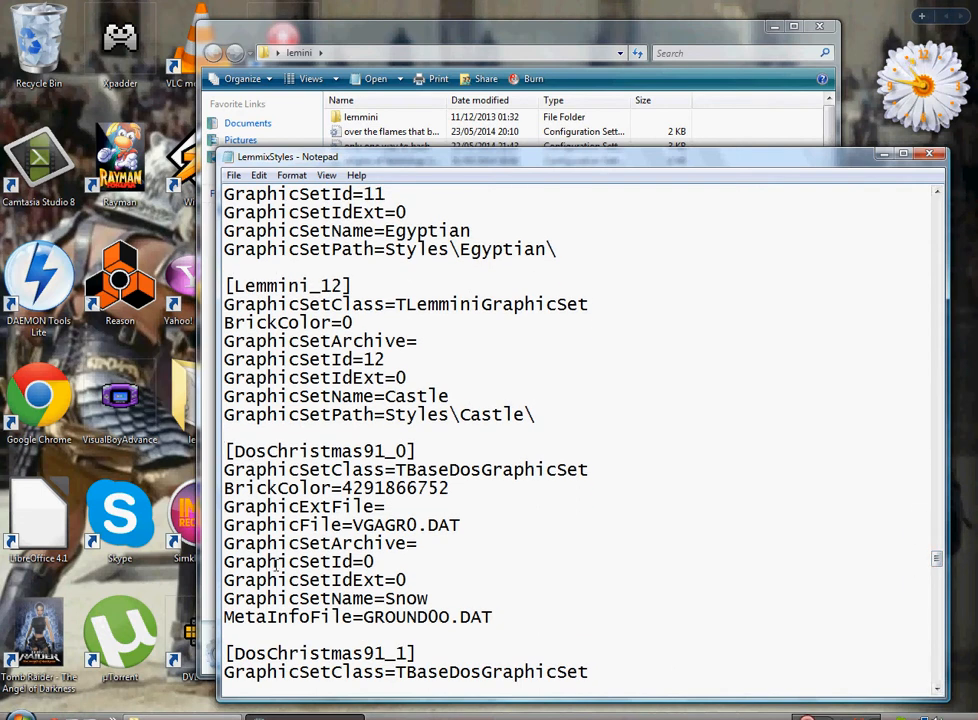
pyautogui.press('Return')
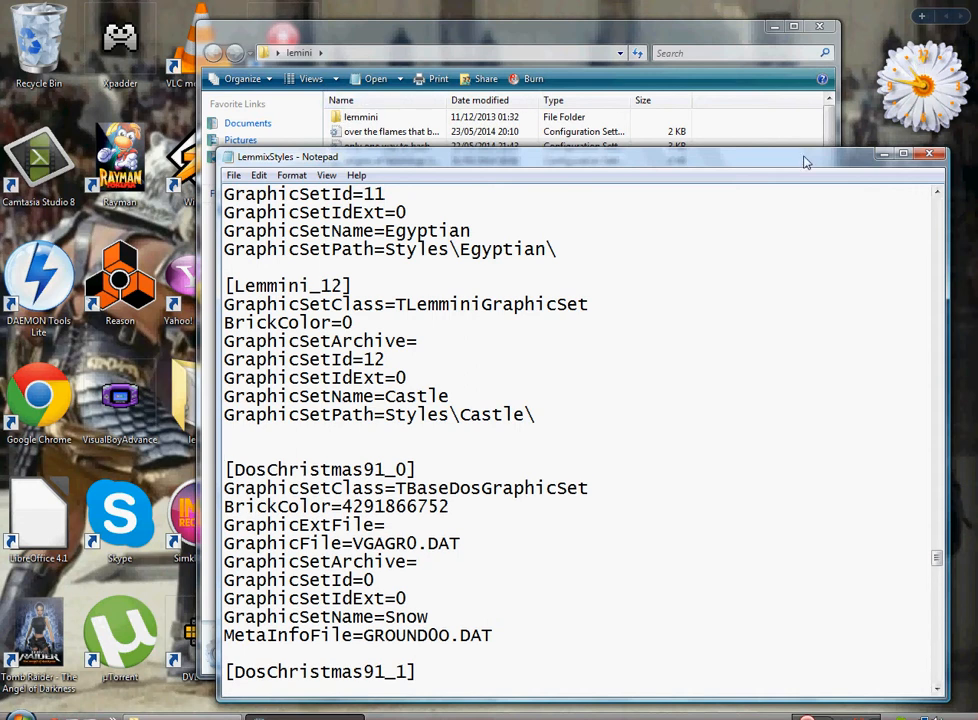
# Cut the forest entry from the new text document and paste it below the Castle entry in LemmixStyles, followed by a blank line.
pyautogui.moveTo(795, 162); pyautogui.dragTo(658, 145)
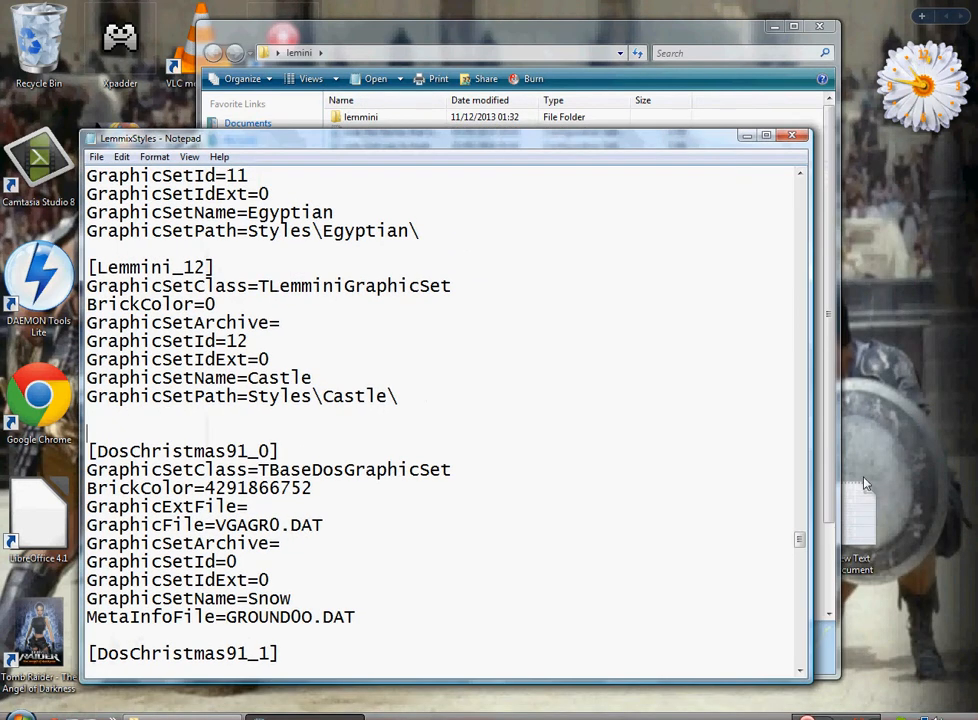
pyautogui.doubleClick(865, 505)
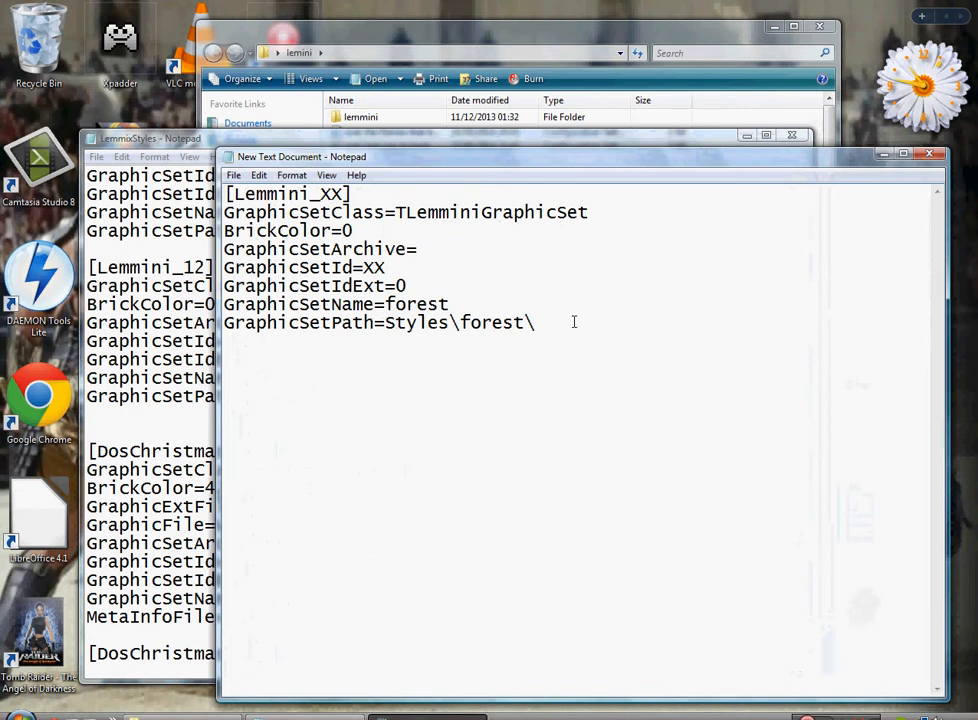
pyautogui.moveTo(563, 326); pyautogui.dragTo(175, 145)
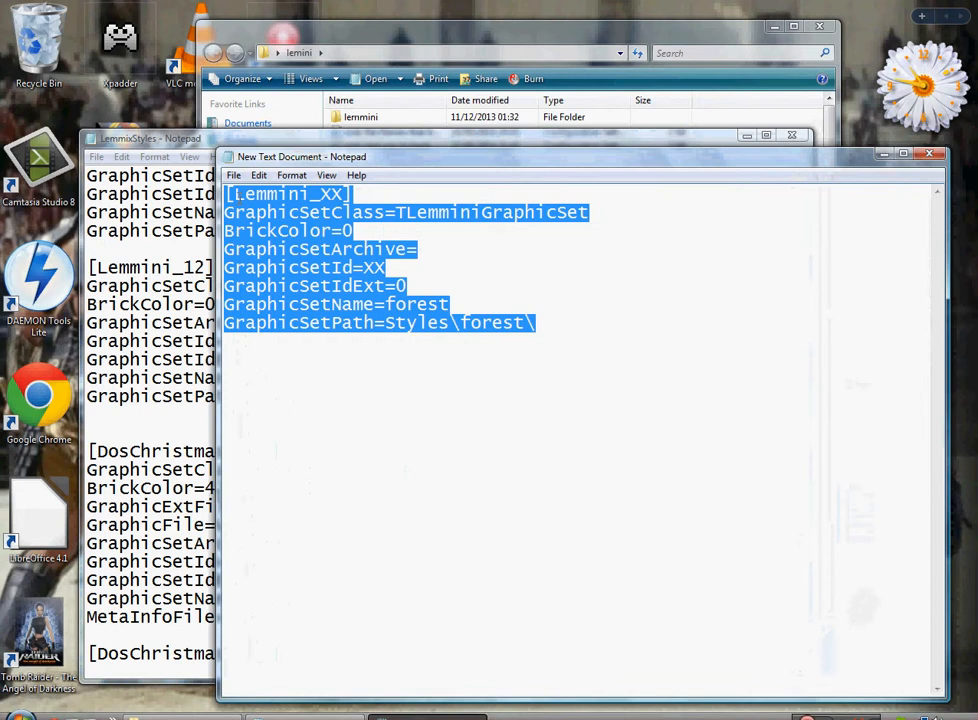
pyautogui.rightClick(240, 200)
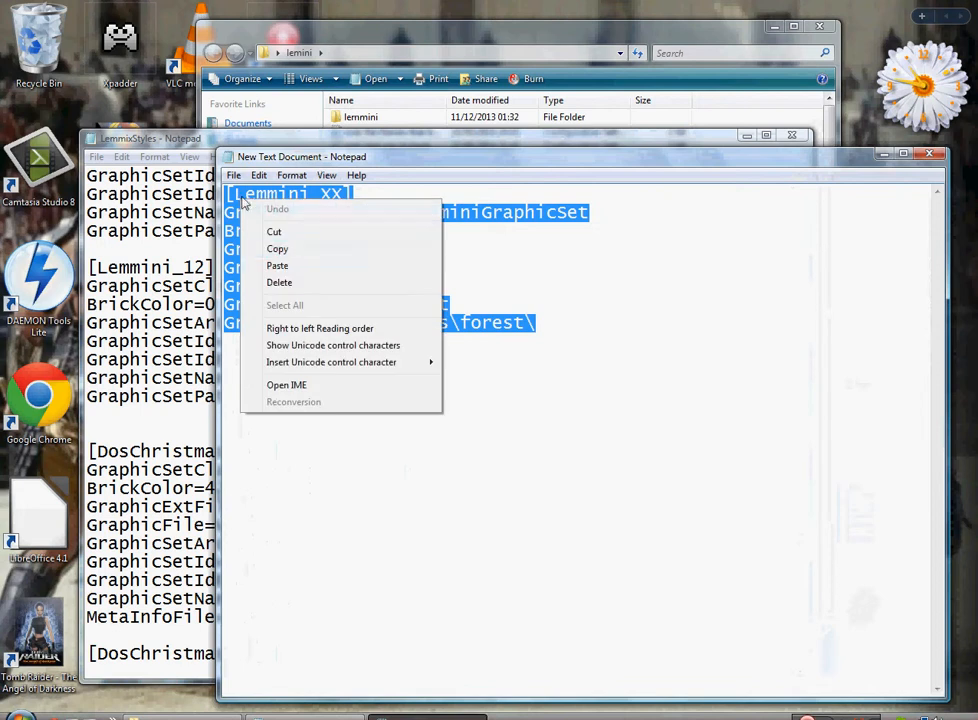
pyautogui.click(276, 232)
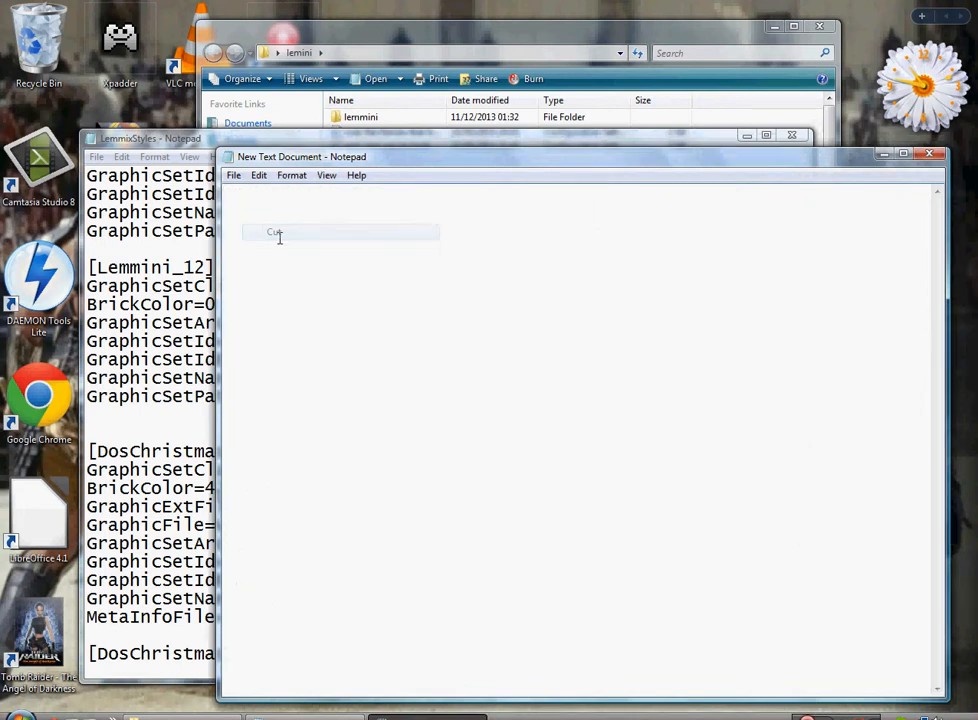
pyautogui.click(889, 155)
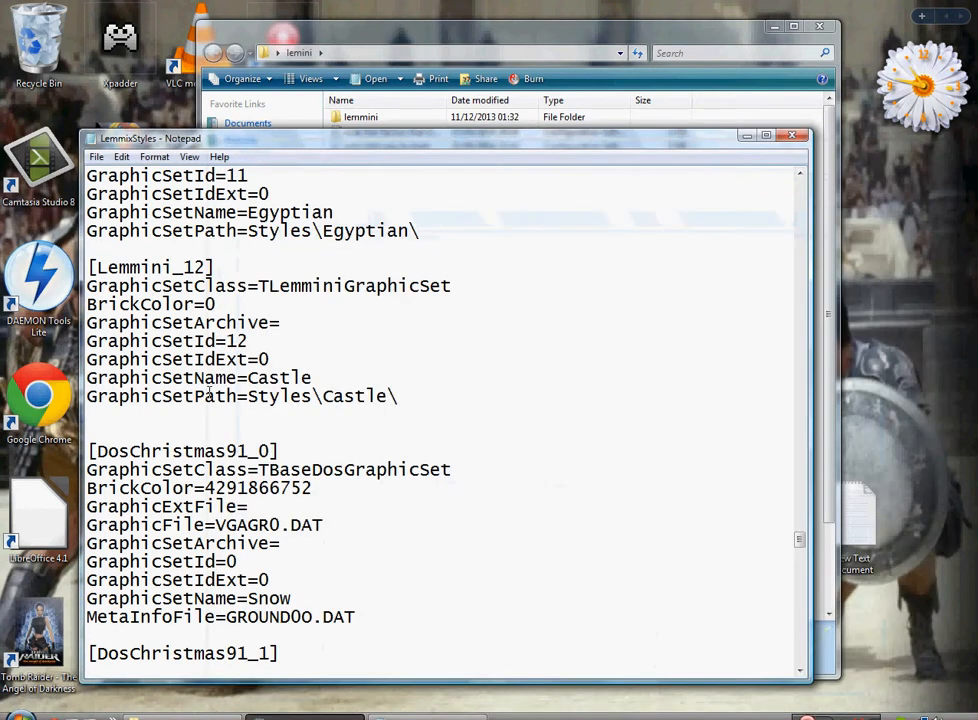
pyautogui.rightClick(117, 435)
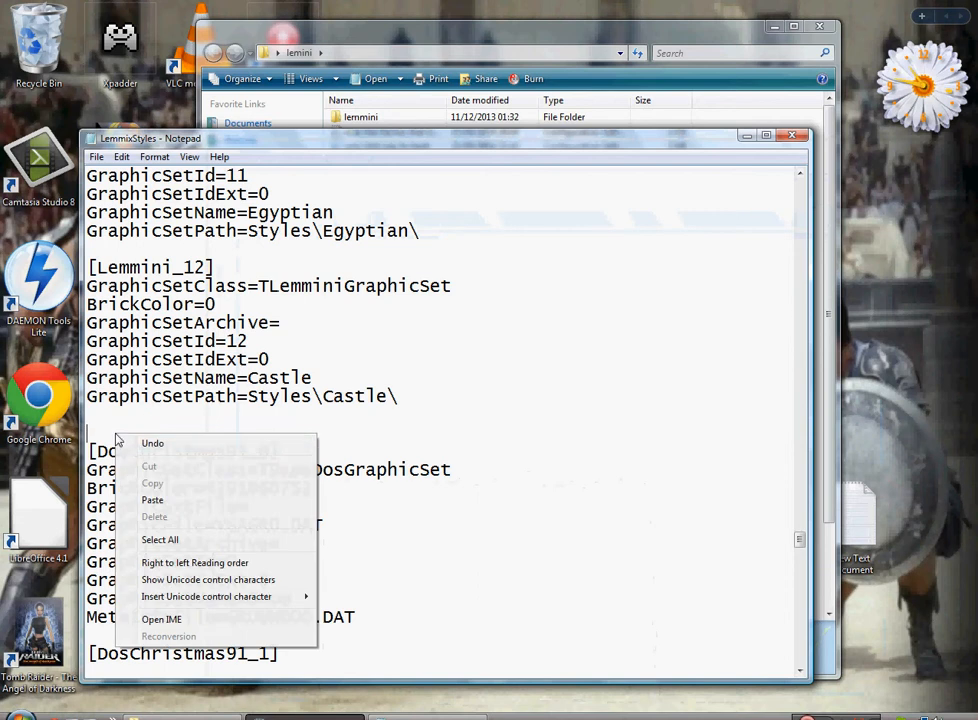
pyautogui.click(152, 500)
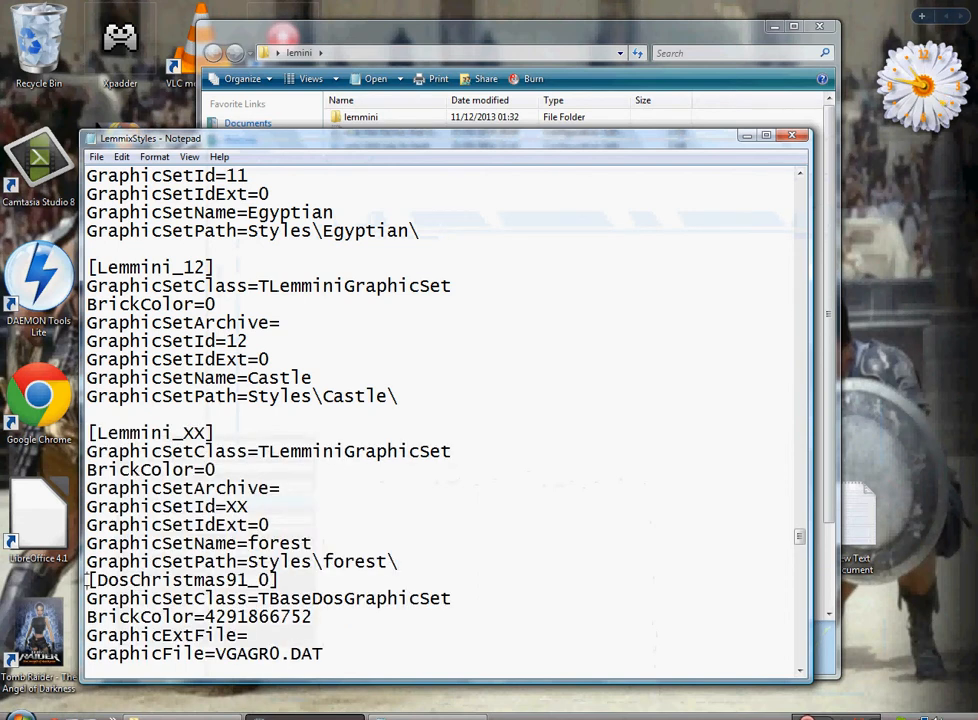
pyautogui.moveTo(305, 714)
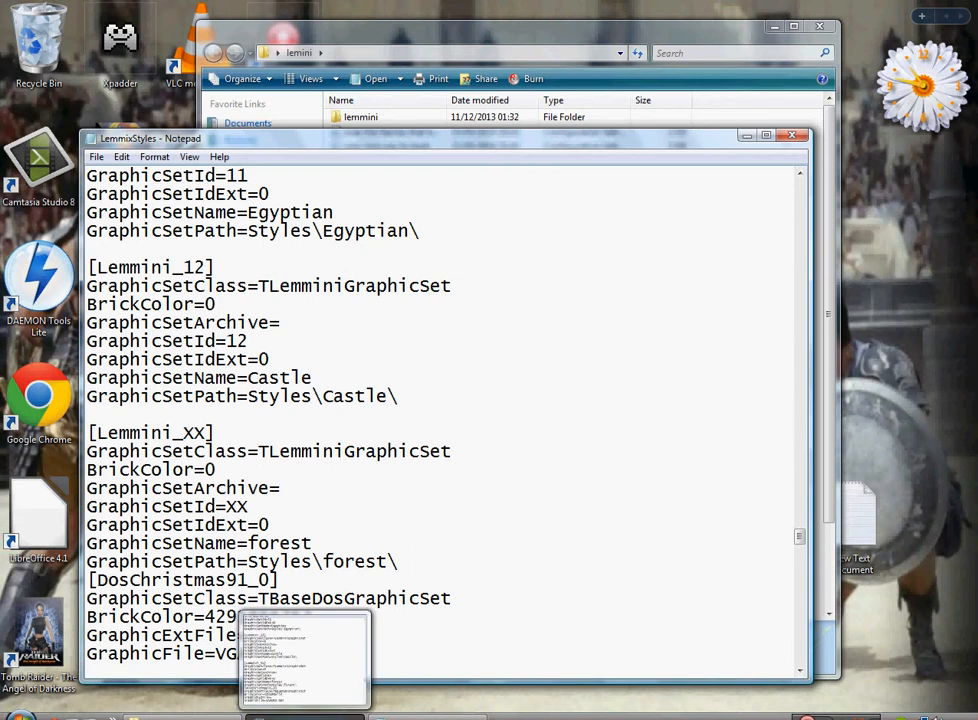
pyautogui.press('Return')
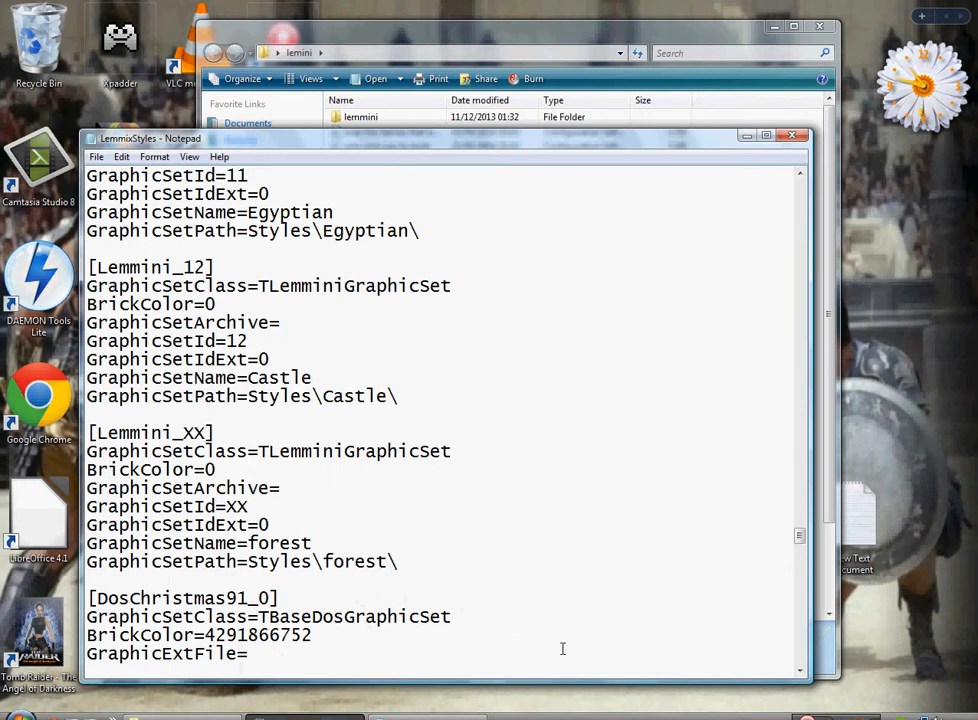
# Replace XX with 13 in the forest entry's heading and GraphicSetId, making the heading [Lemmini_13].
pyautogui.press('BackSpace')
pyautogui.press('BackSpace')
pyautogui.write('13')
pyautogui.press('BackSpace')
pyautogui.moveTo(216, 432)
pyautogui.mouseDown()
pyautogui.moveTo(92, 432)
pyautogui.moveTo(234, 430)
pyautogui.mouseUp()
pyautogui.click(279, 523)
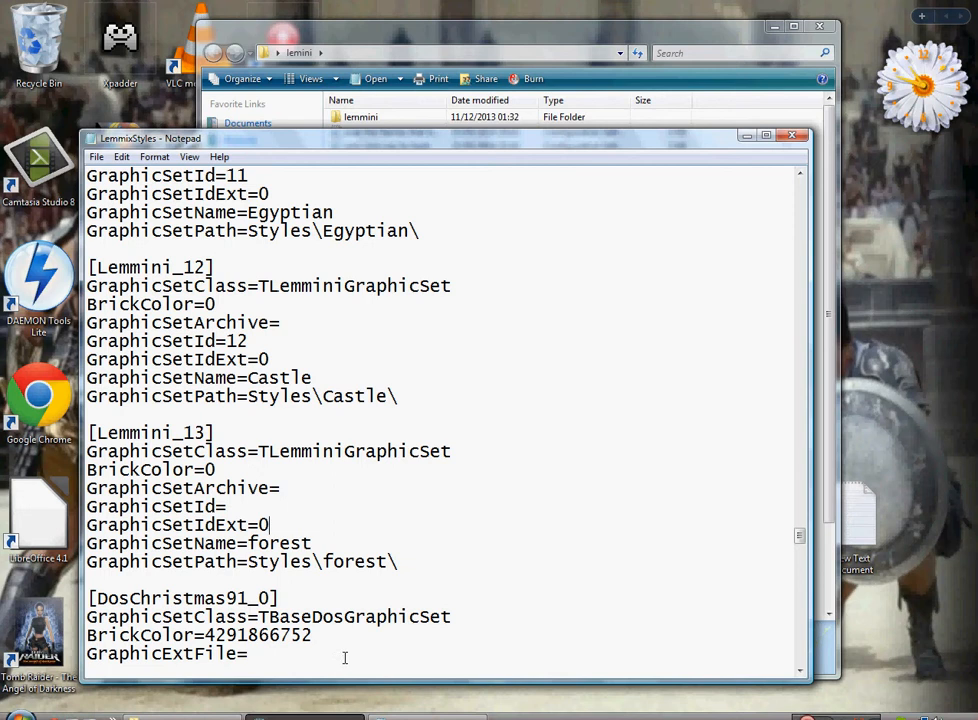
pyautogui.press('BackSpace')
pyautogui.write('13')
# Close LemmixStyles with its changes saved, and close the lemini folder window.
pyautogui.click(791, 136)
pyautogui.click(458, 375)
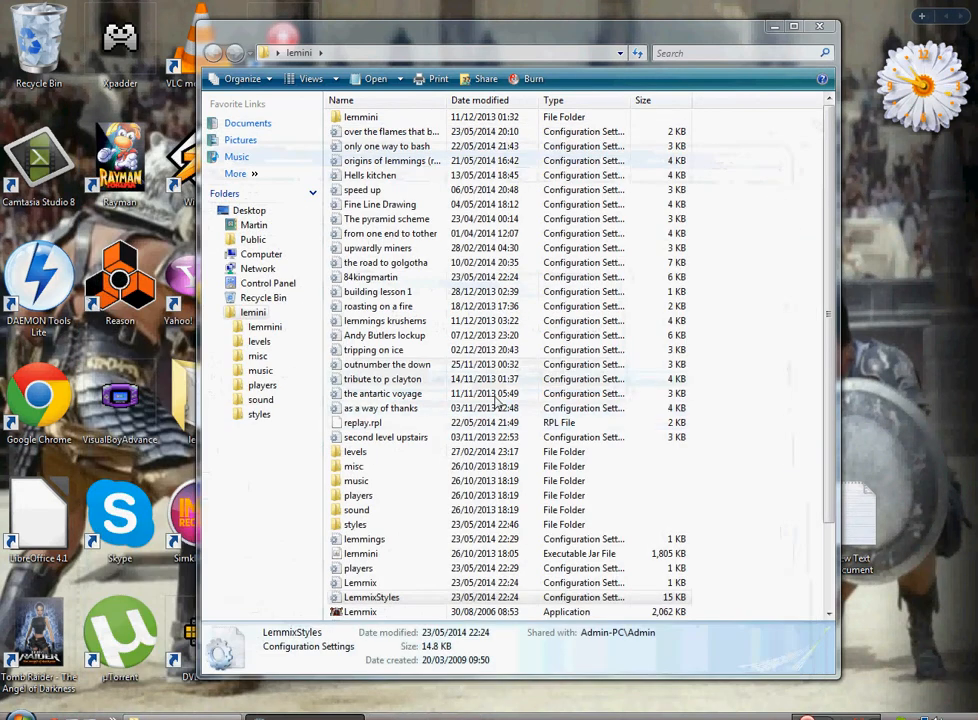
pyautogui.click(819, 27)
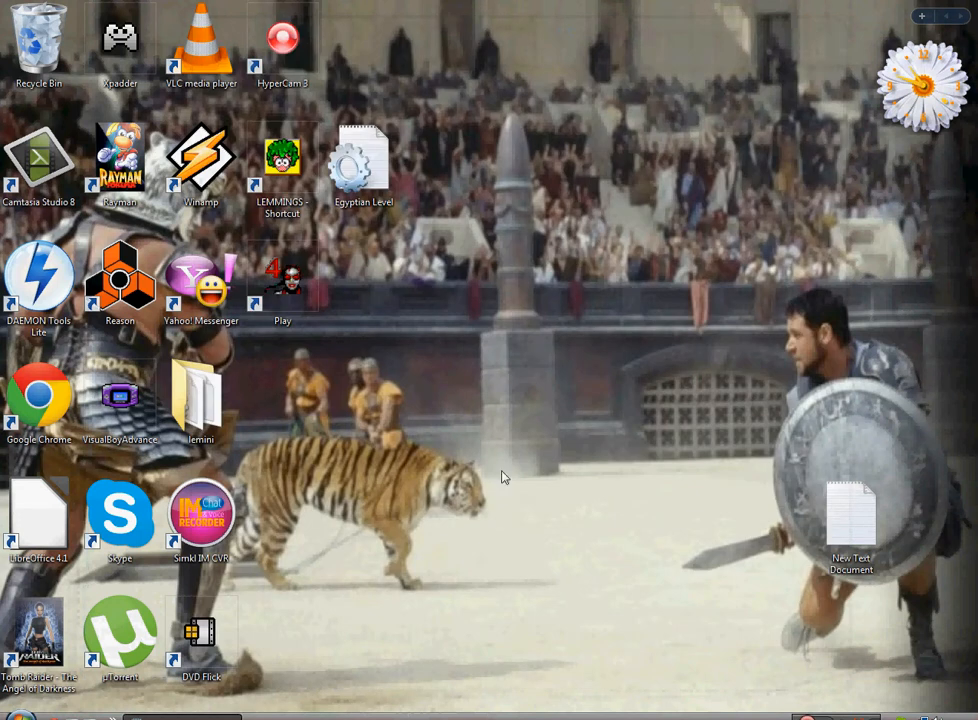
# Move the Egyptian Level file up beside the HyperCam 3 shortcut on the desktop.
pyautogui.moveTo(377, 91); pyautogui.dragTo(378, 80)
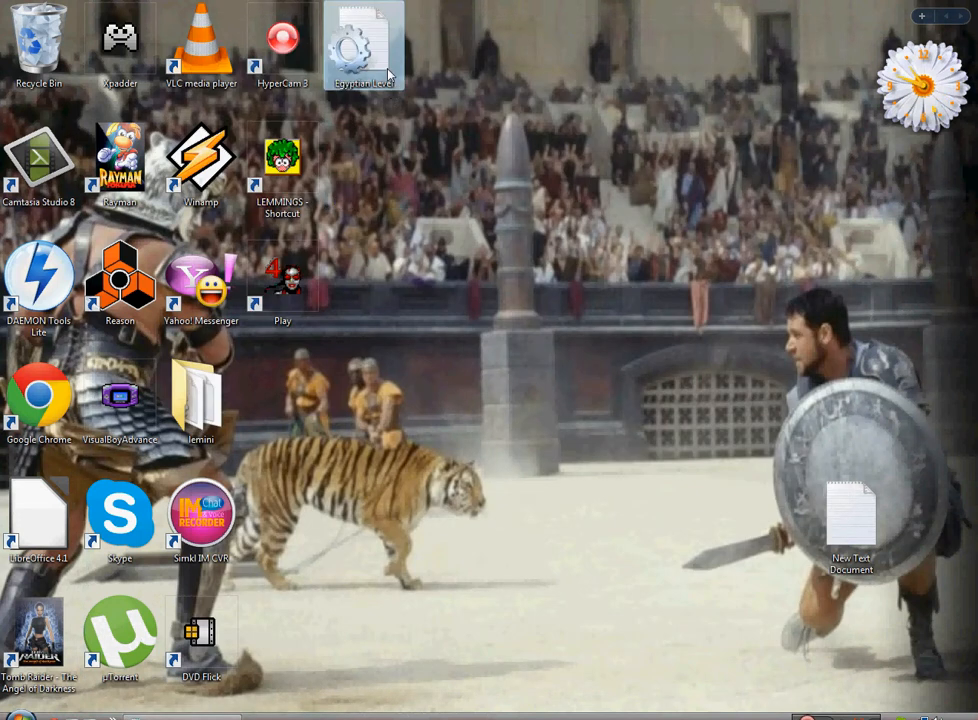
# Delete the Egyptian Level file from the desktop to the Recycle Bin.
pyautogui.rightClick(389, 72)
pyautogui.click(427, 304)
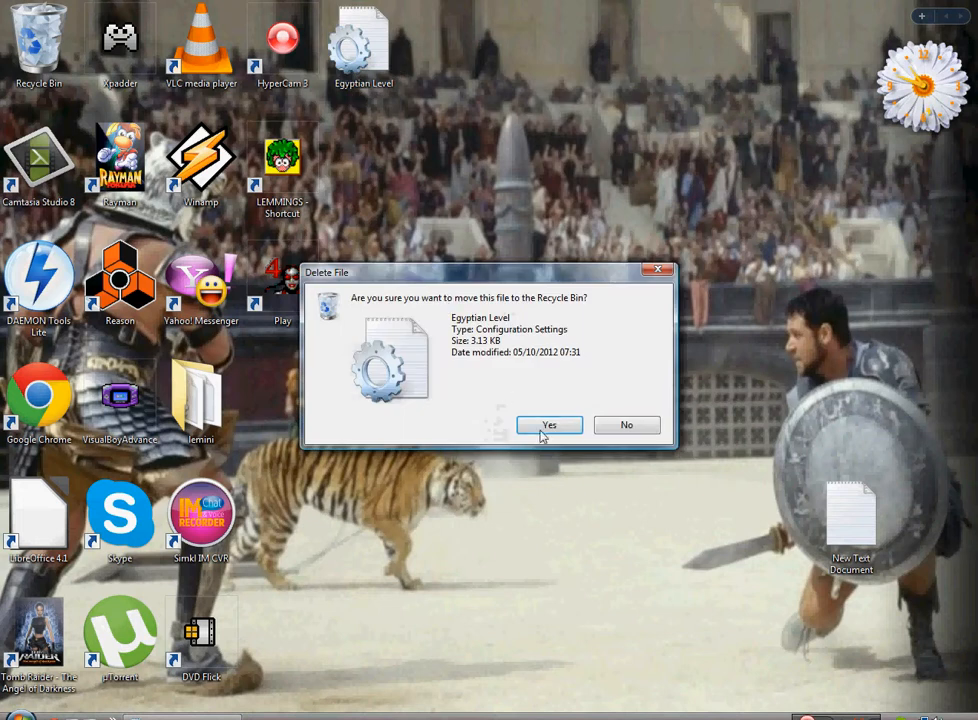
pyautogui.click(546, 425)
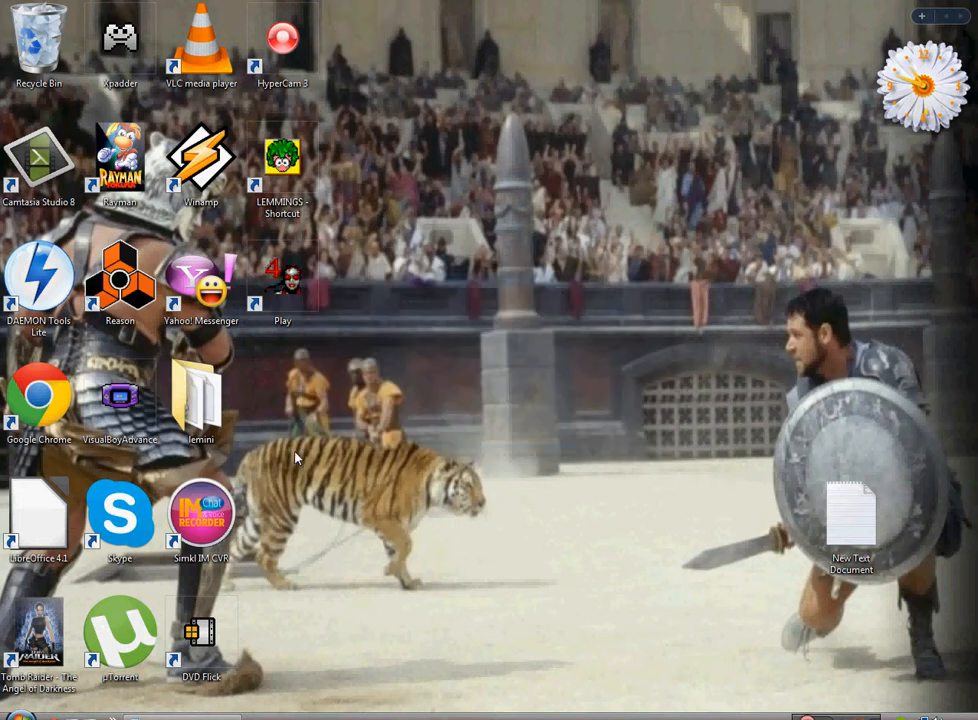
# Launch the Lemmix application from the lemini folder, and close the folder window behind it.
pyautogui.doubleClick(199, 400)
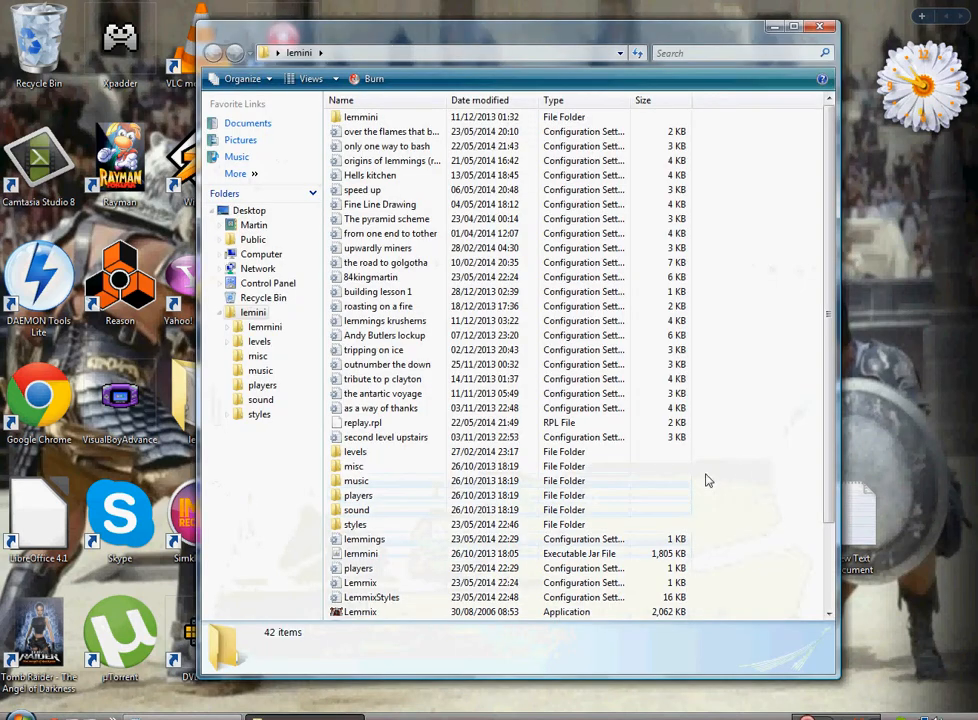
pyautogui.moveTo(824, 456); pyautogui.dragTo(828, 538)
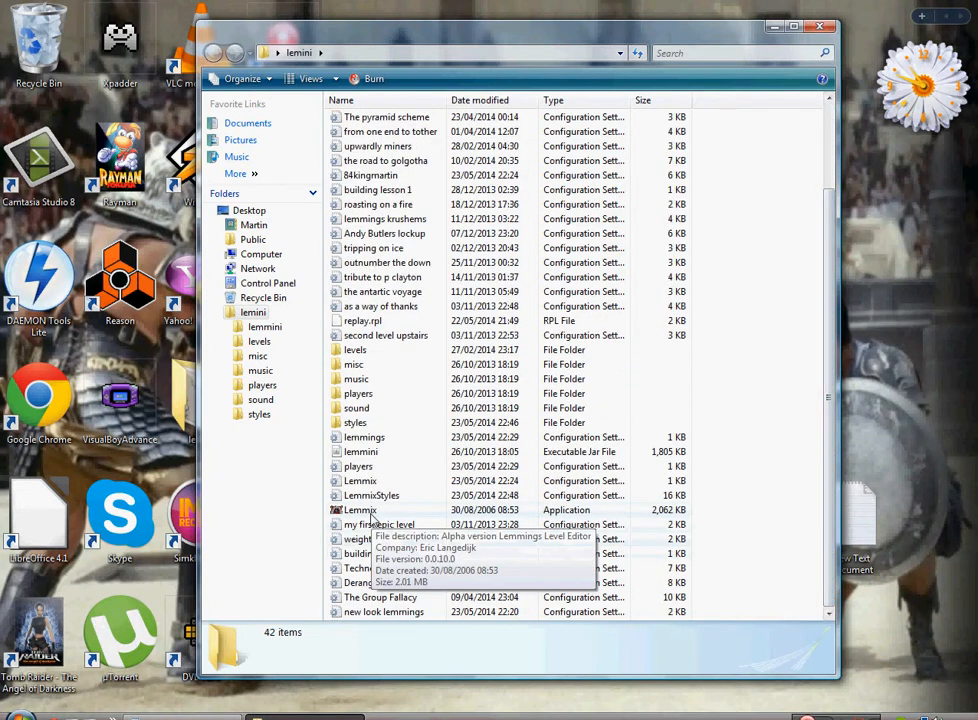
pyautogui.doubleClick(372, 517)
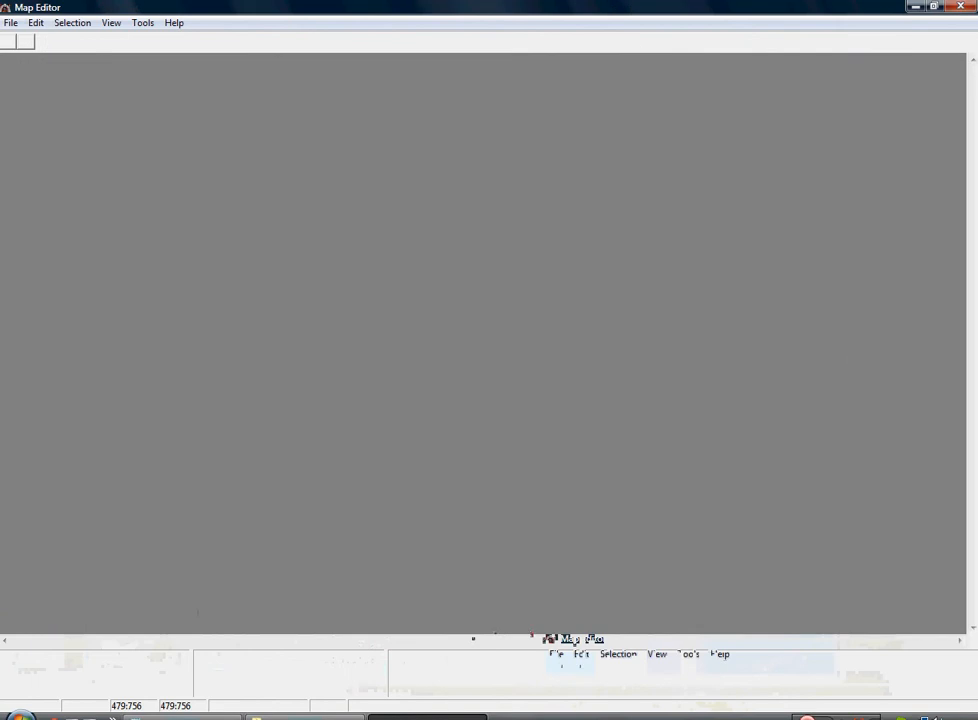
pyautogui.rightClick(268, 718)
pyautogui.click(292, 716)
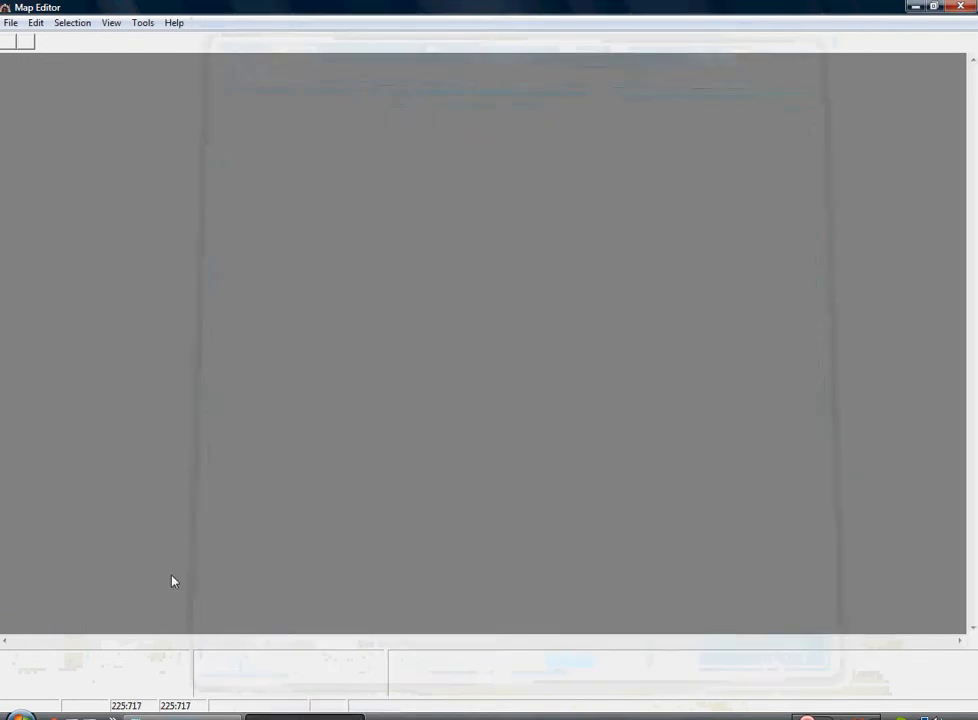
# Try to create a new level with the Lemmini forest graphic set, and dismiss the resulting dialog.
pyautogui.click(11, 22)
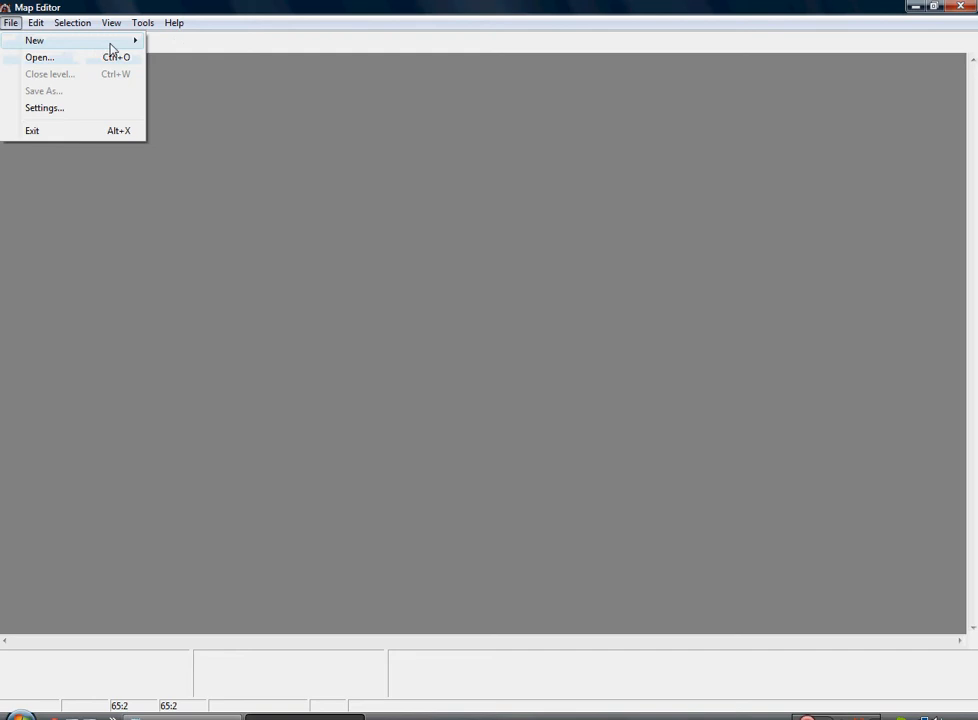
pyautogui.click(168, 41)
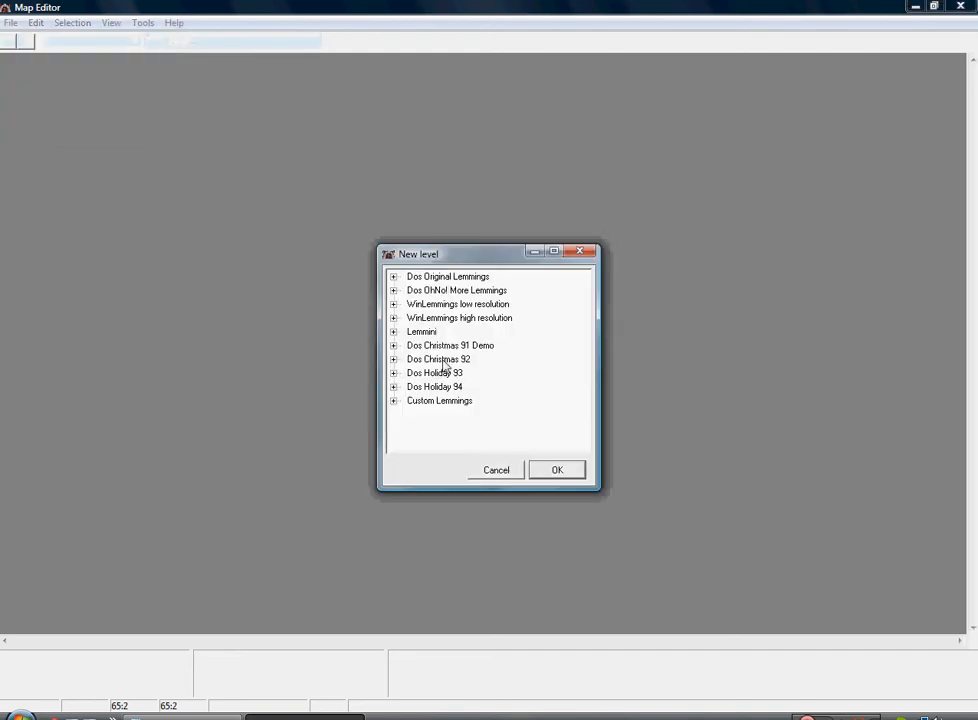
pyautogui.doubleClick(428, 333)
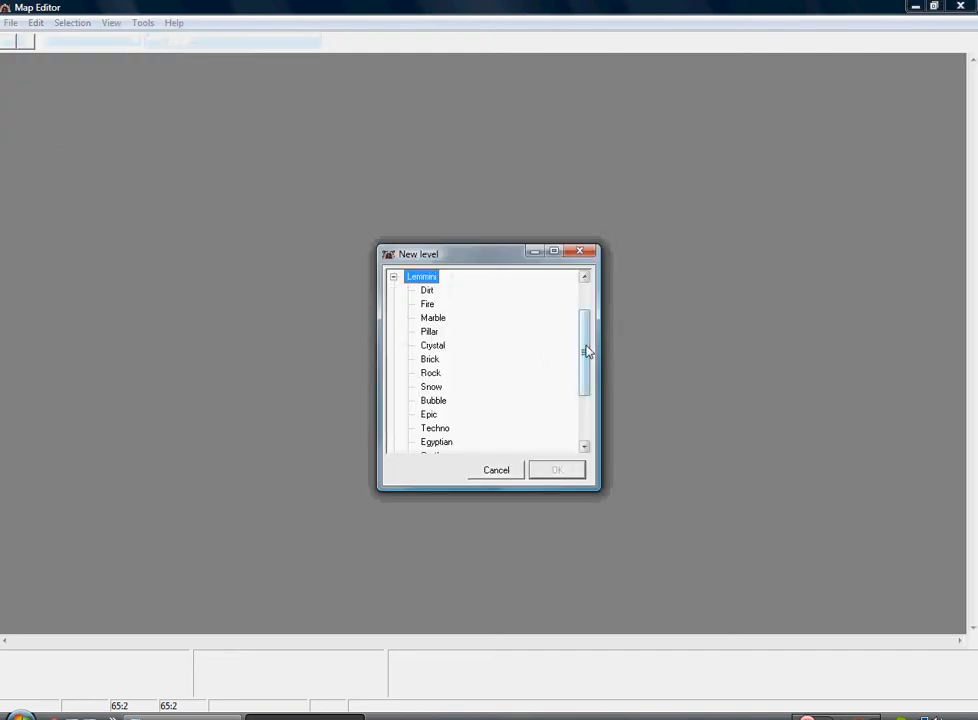
pyautogui.moveTo(586, 352)
pyautogui.mouseDown()
pyautogui.moveTo(587, 399)
pyautogui.moveTo(585, 370)
pyautogui.mouseUp()
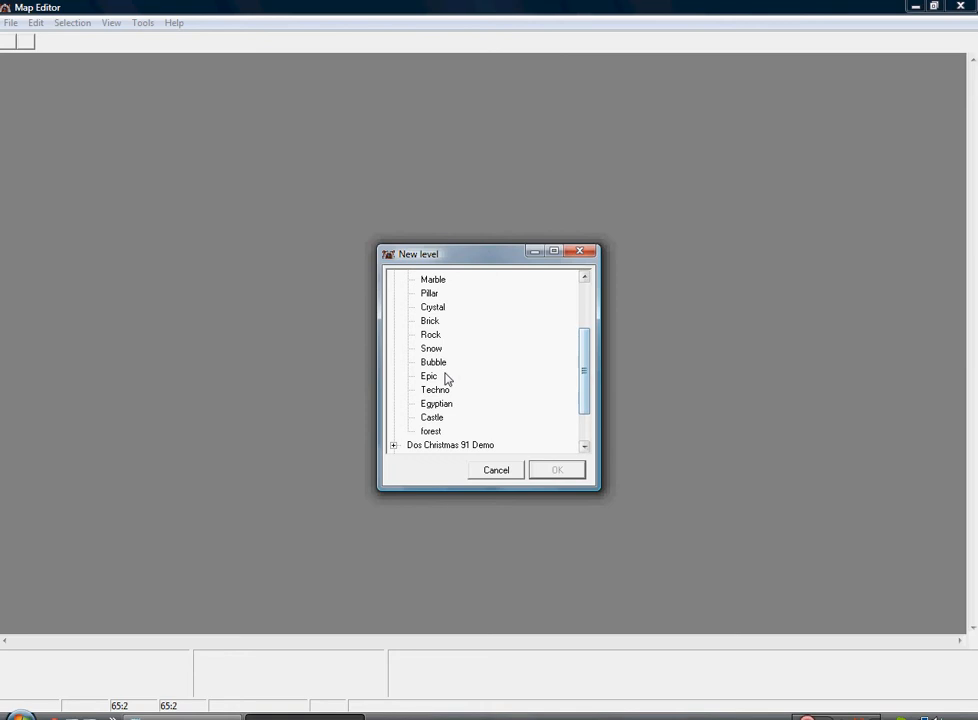
pyautogui.click(433, 432)
pyautogui.click(557, 470)
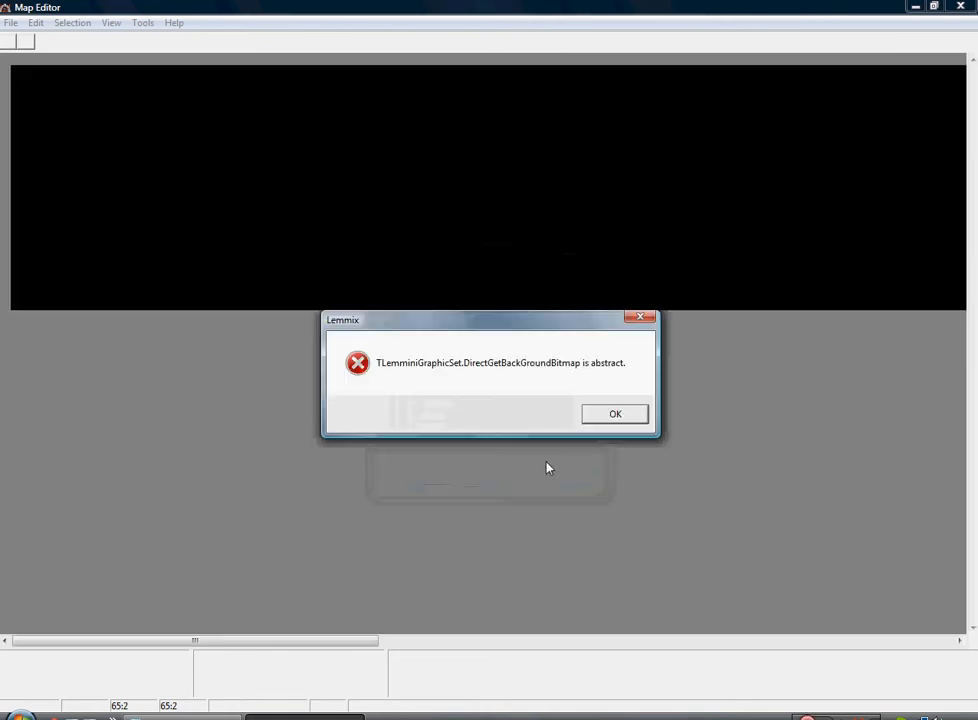
pyautogui.click(609, 418)
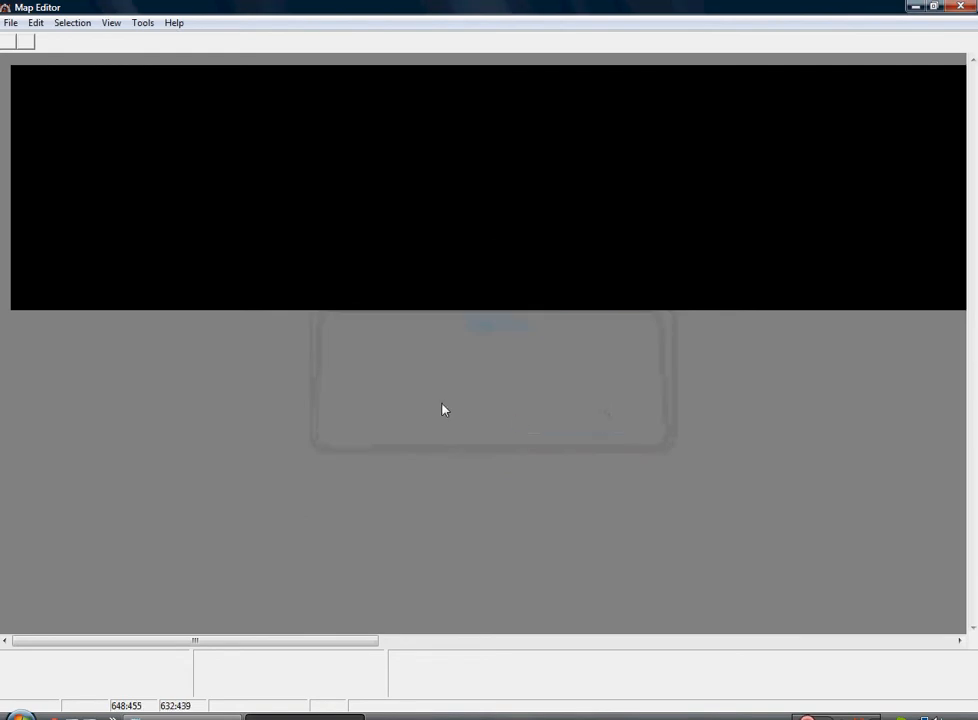
# Minimize the map editor and open the LemmixStyles file from the lemini folder.
pyautogui.click(913, 8)
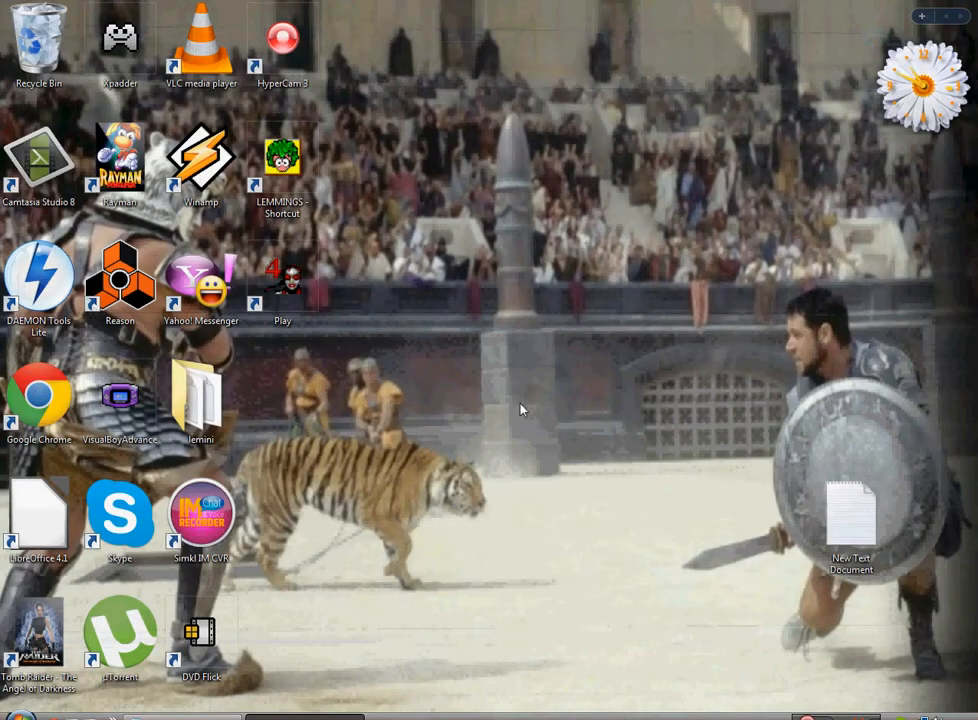
pyautogui.doubleClick(196, 398)
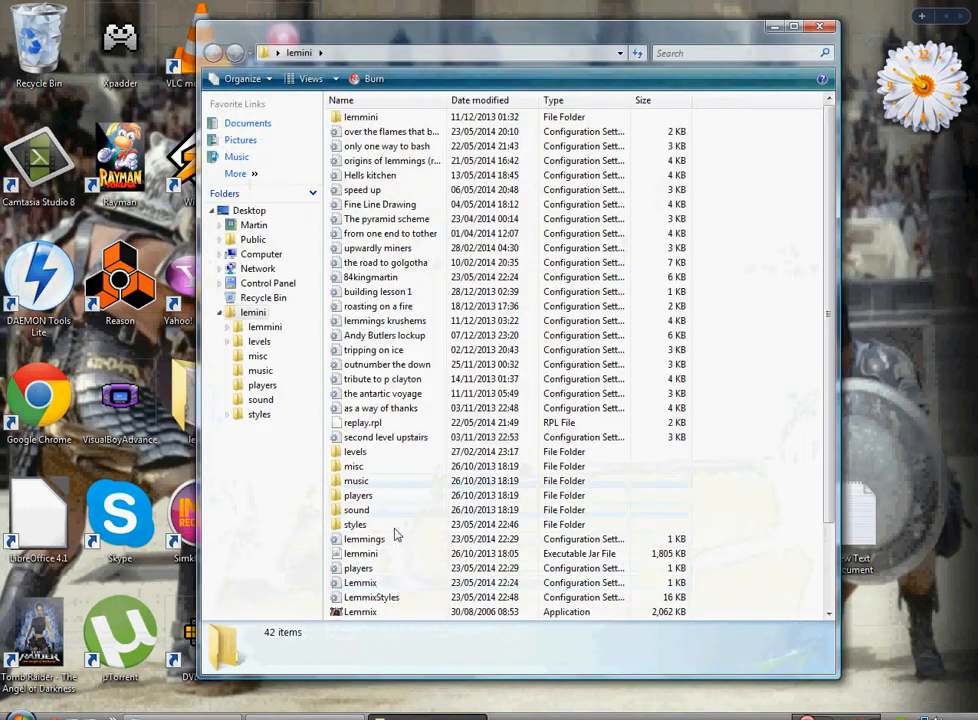
pyautogui.doubleClick(362, 611)
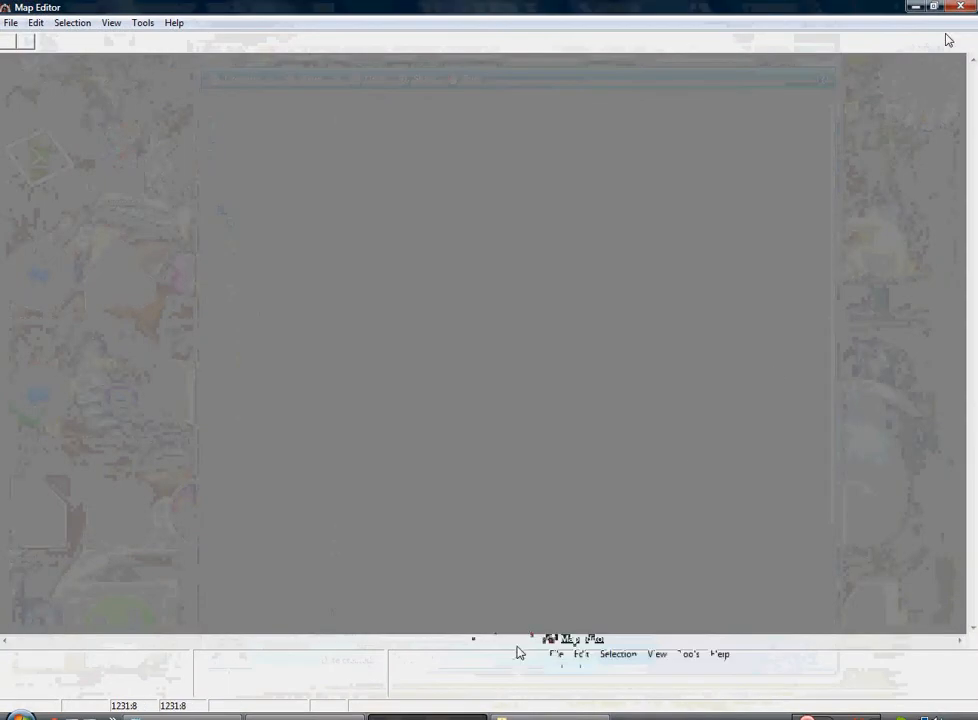
pyautogui.click(913, 8)
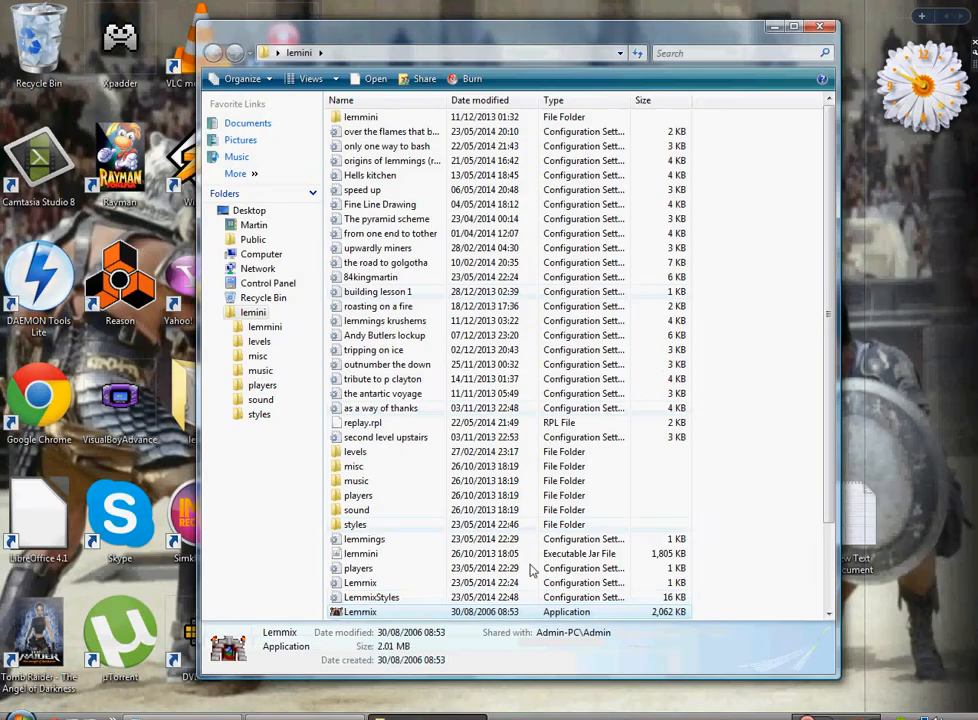
pyautogui.doubleClick(371, 597)
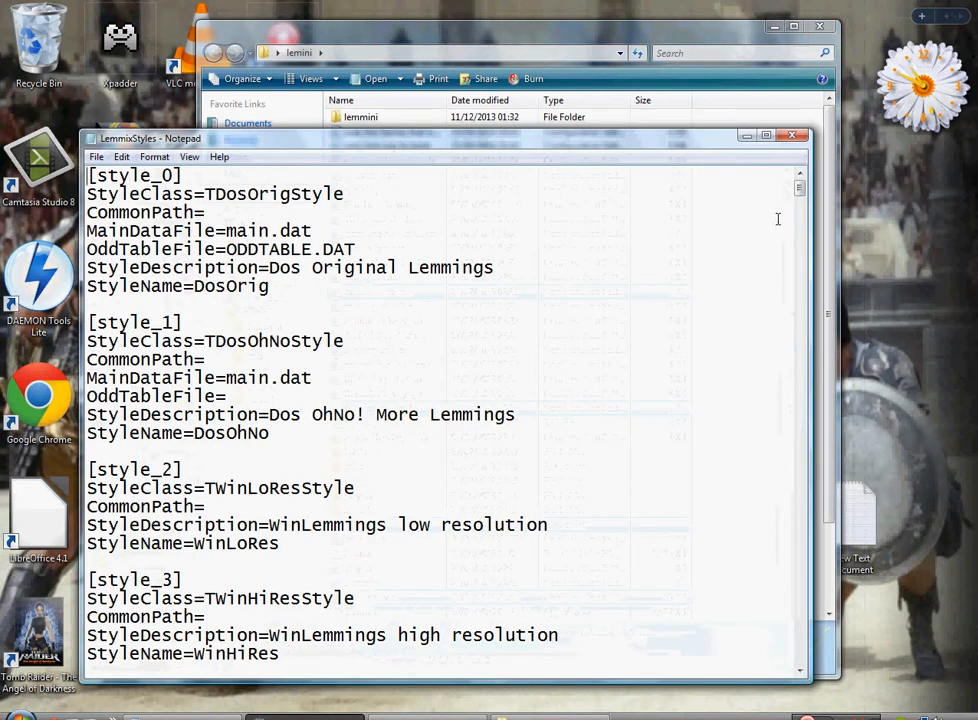
# Capitalize forest in the [Lemmini_13] entry, making GraphicSetName=Forest and GraphicSetPath=Styles\Forest\.
pyautogui.moveTo(800, 190); pyautogui.dragTo(788, 549)
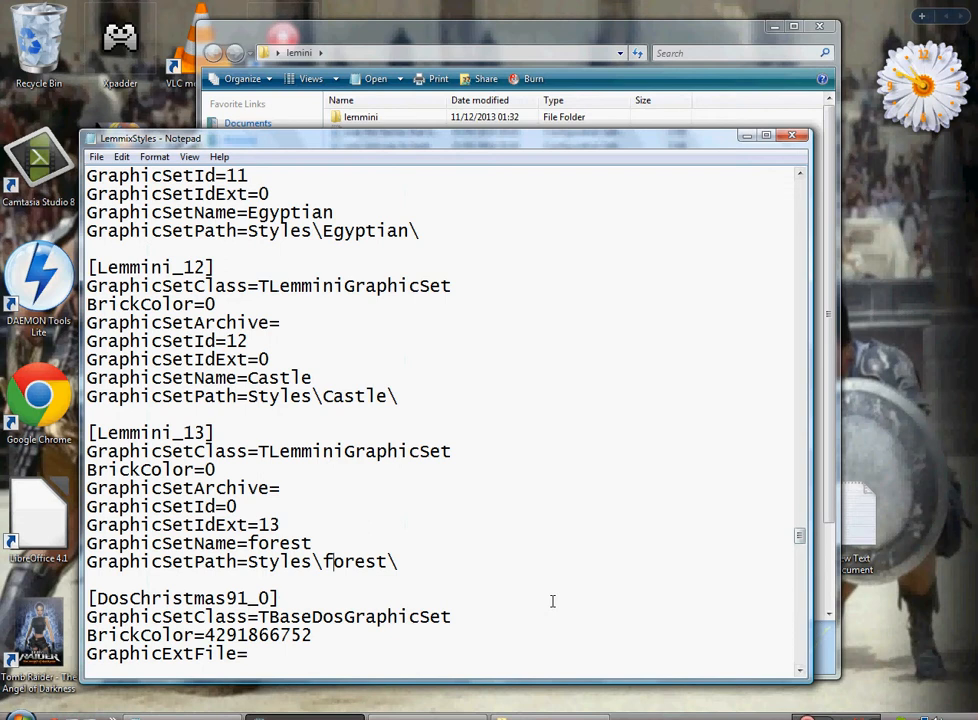
pyautogui.press('Delete')
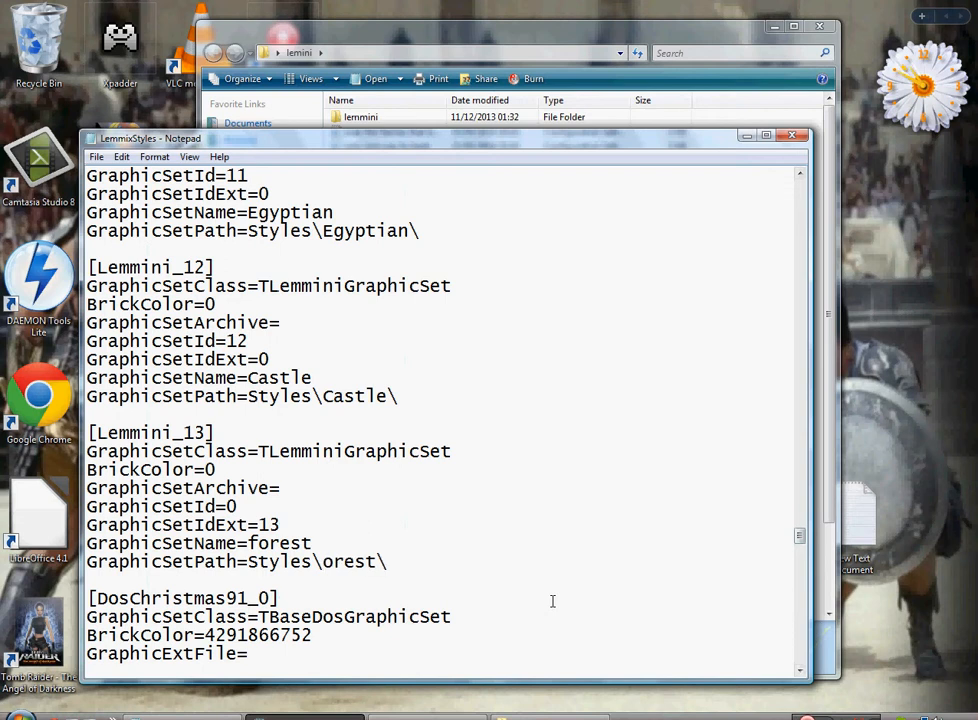
pyautogui.write('F')
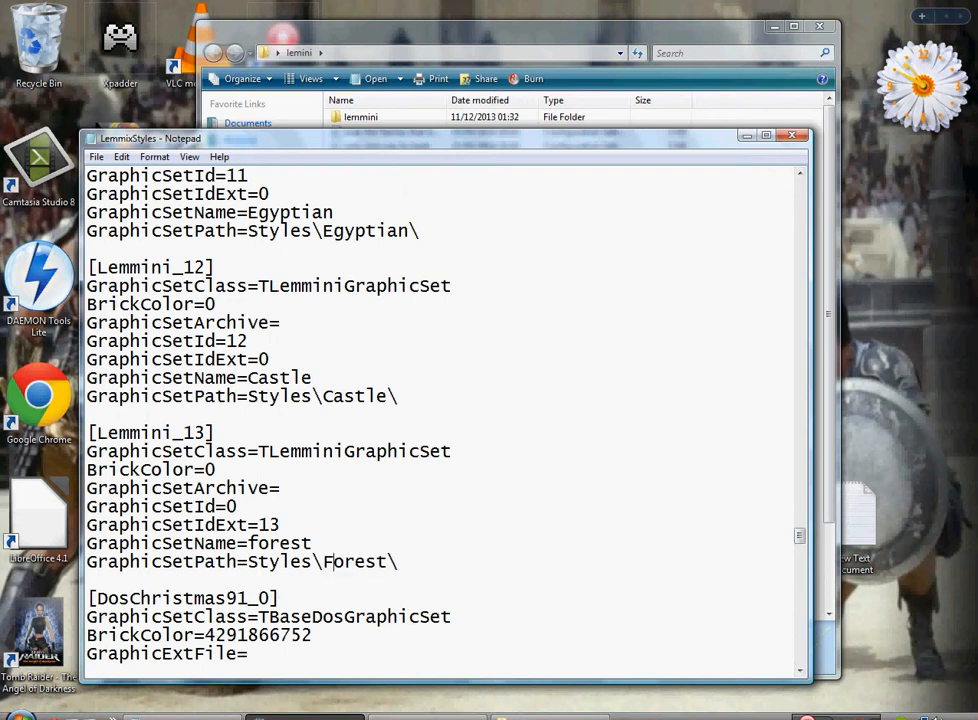
pyautogui.click(256, 543)
pyautogui.press('BackSpace')
pyautogui.write('F')
# Save the changes to LemmixStyles while closing it, and close the lemini folder window.
pyautogui.click(789, 135)
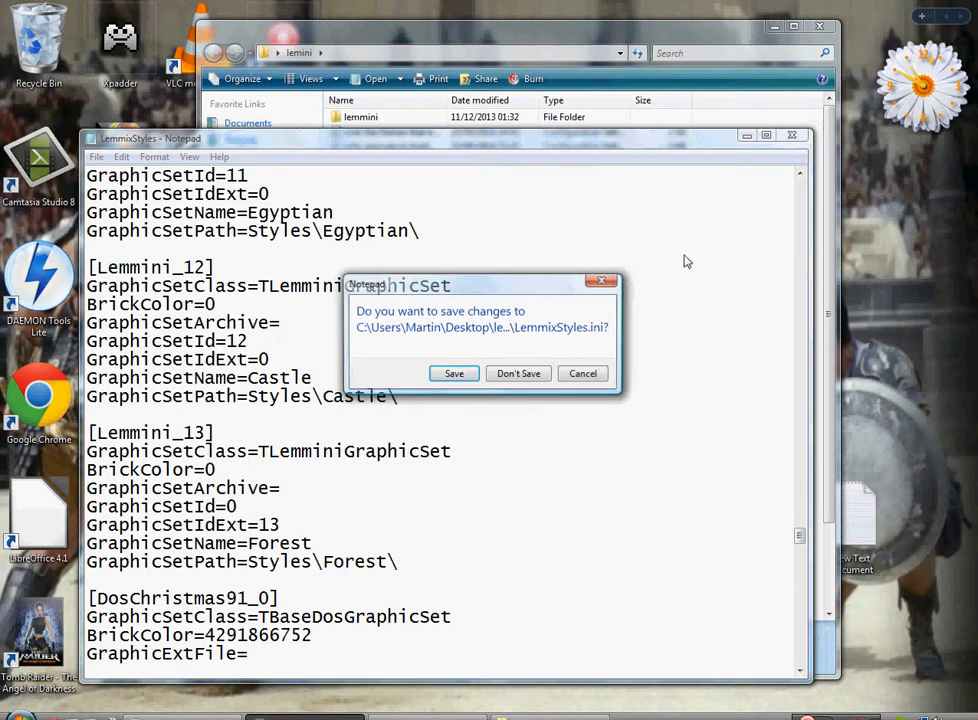
pyautogui.click(470, 378)
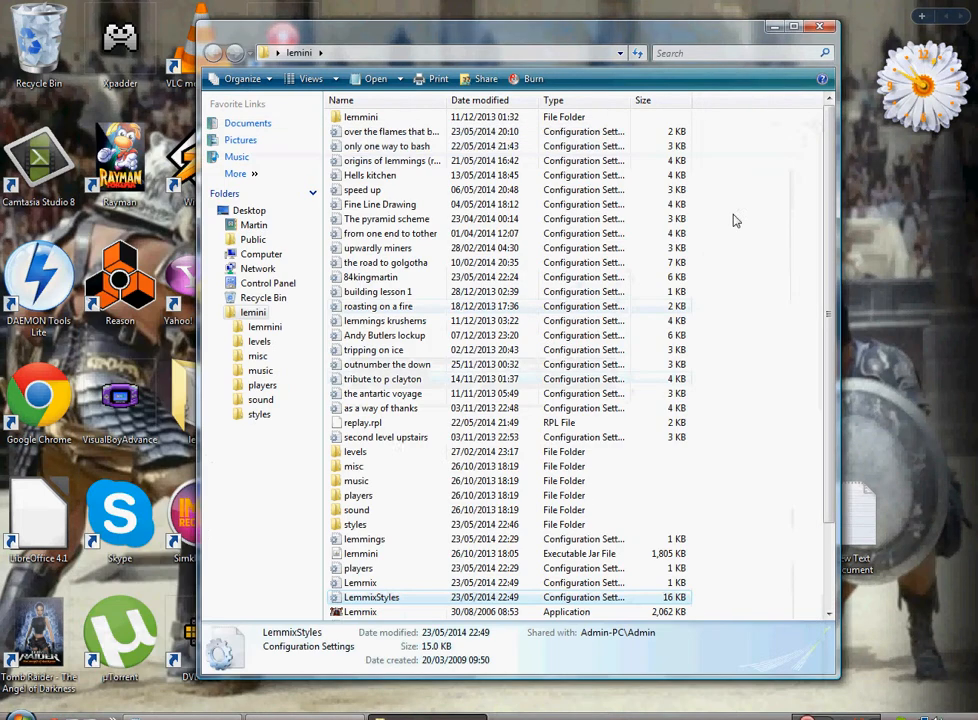
pyautogui.click(820, 29)
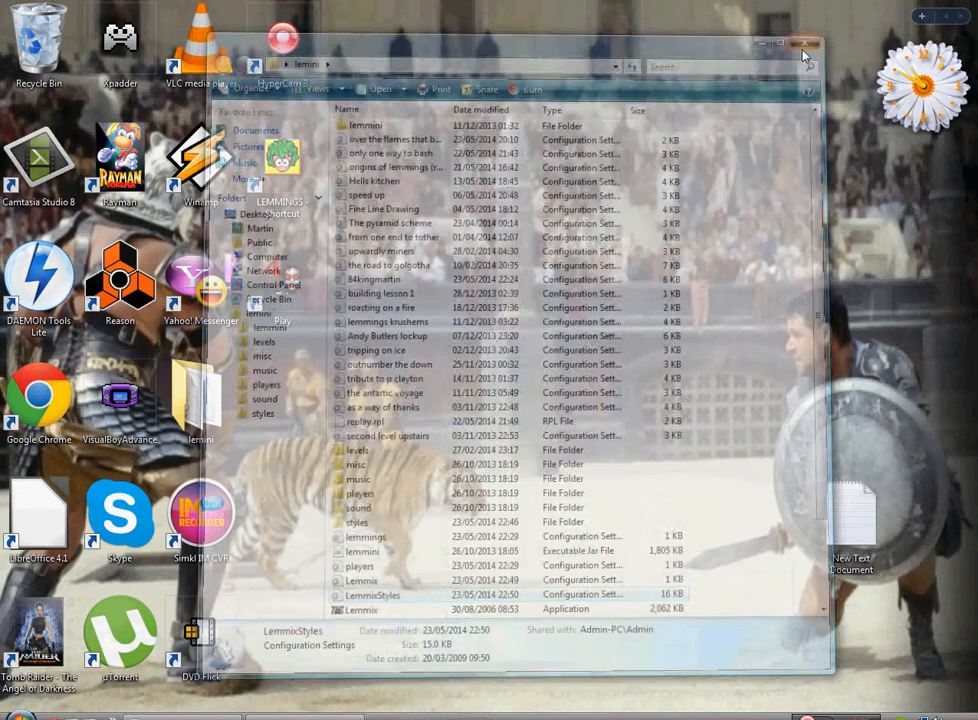
# Reopen the lemini folder, start Lemmix again, and close the folder window.
pyautogui.doubleClick(219, 391)
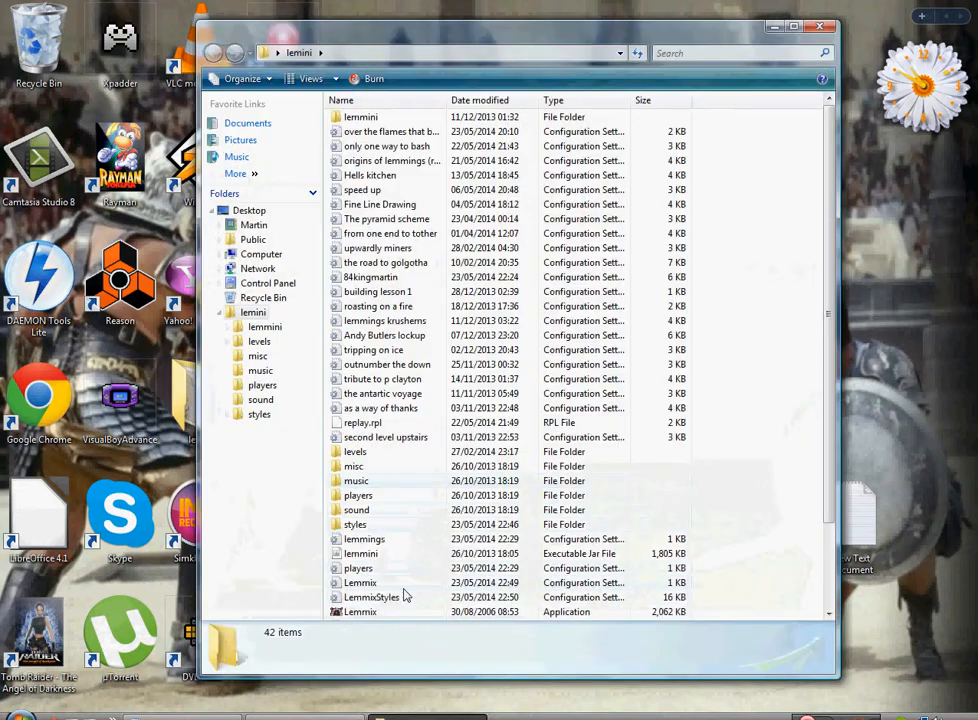
pyautogui.doubleClick(377, 613)
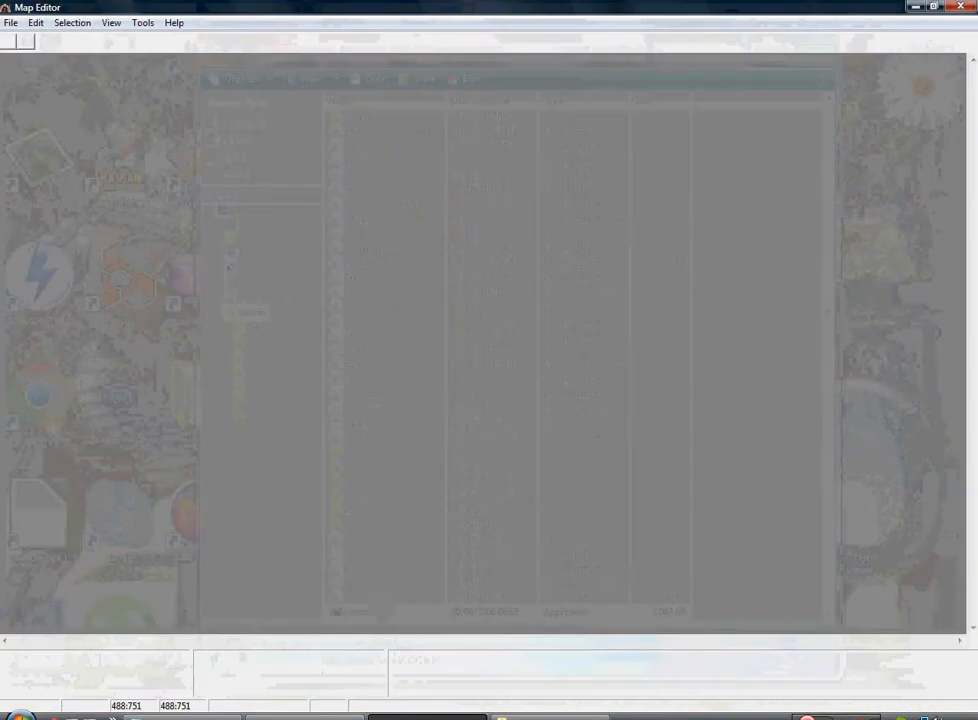
pyautogui.rightClick(530, 714)
pyautogui.click(568, 716)
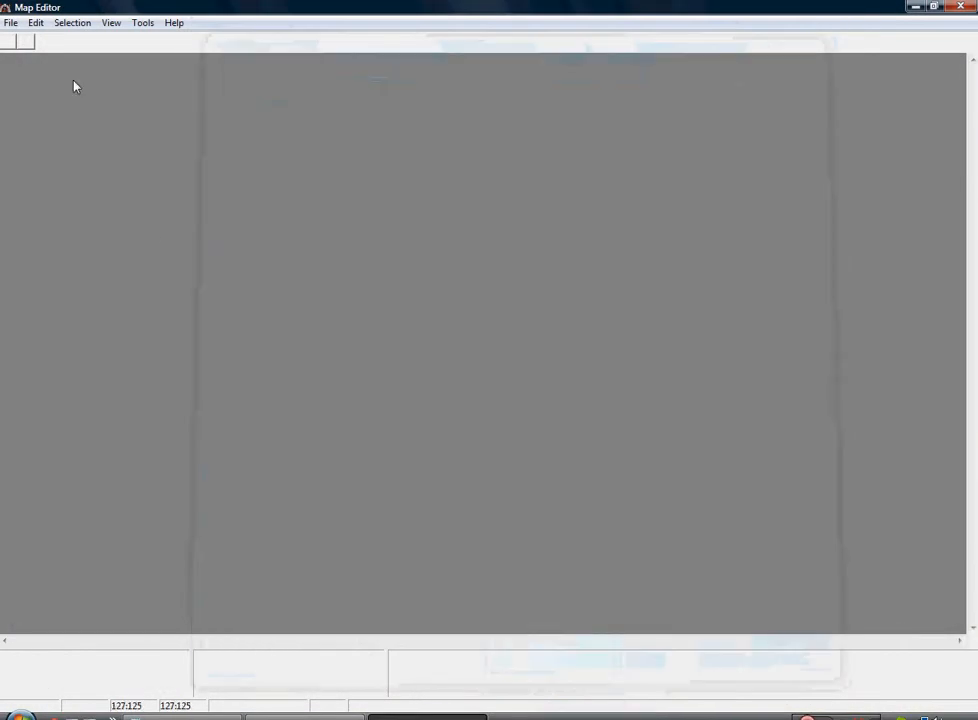
# Try to start a new level with the renamed Lemmini Forest graphic set, dismiss the resulting dialog, and close the map editor.
pyautogui.click(12, 23)
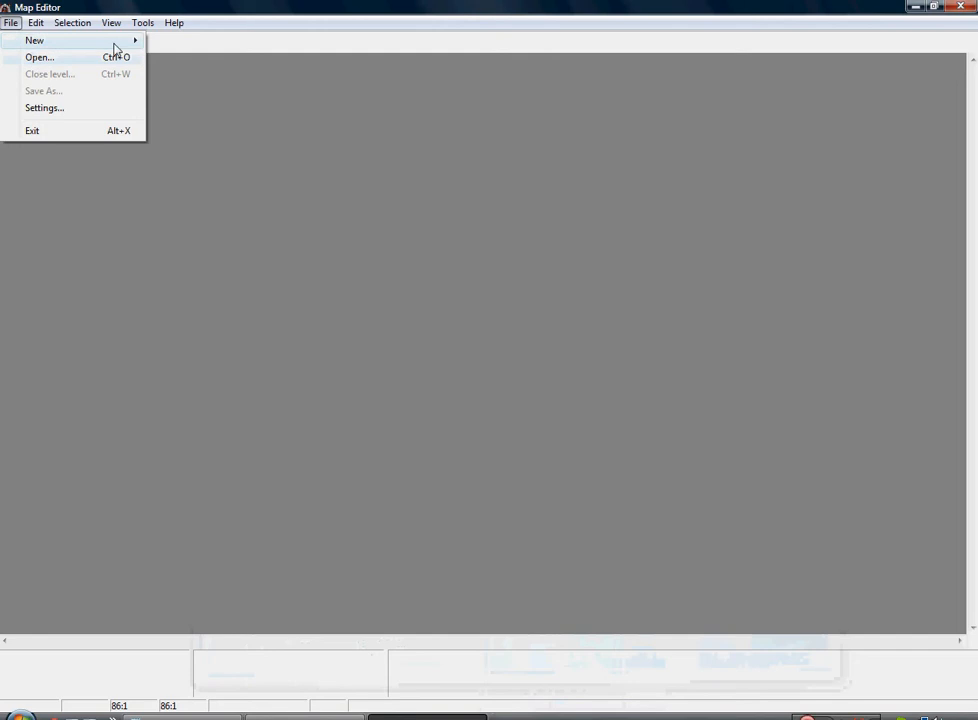
pyautogui.moveTo(116, 42)
pyautogui.click(172, 40)
pyautogui.doubleClick(422, 331)
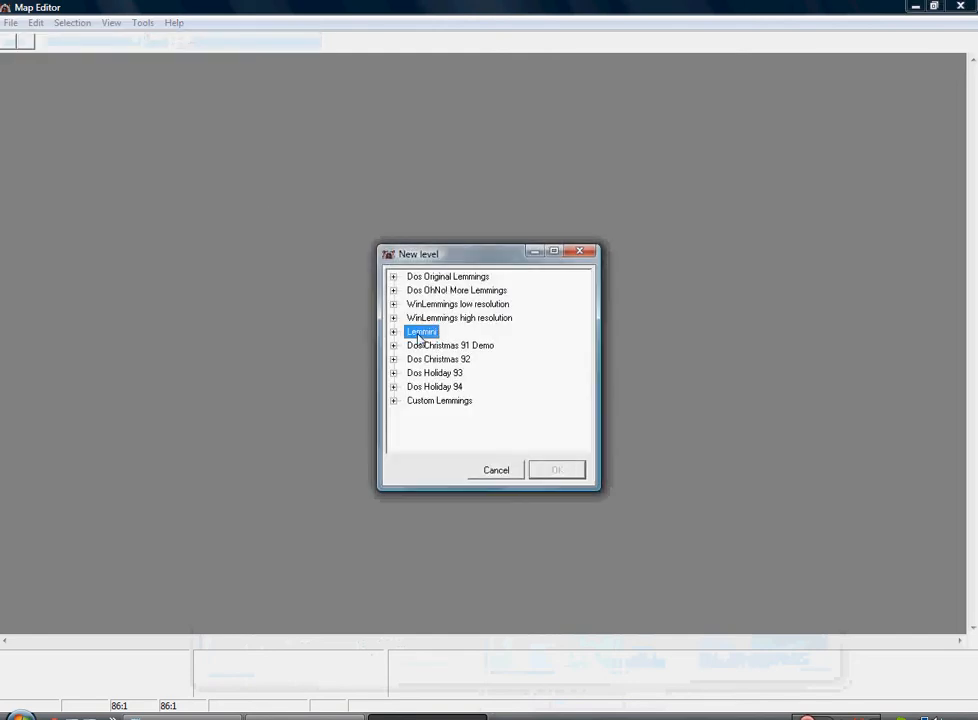
pyautogui.moveTo(585, 367); pyautogui.dragTo(587, 416)
pyautogui.click(430, 398)
pyautogui.click(540, 472)
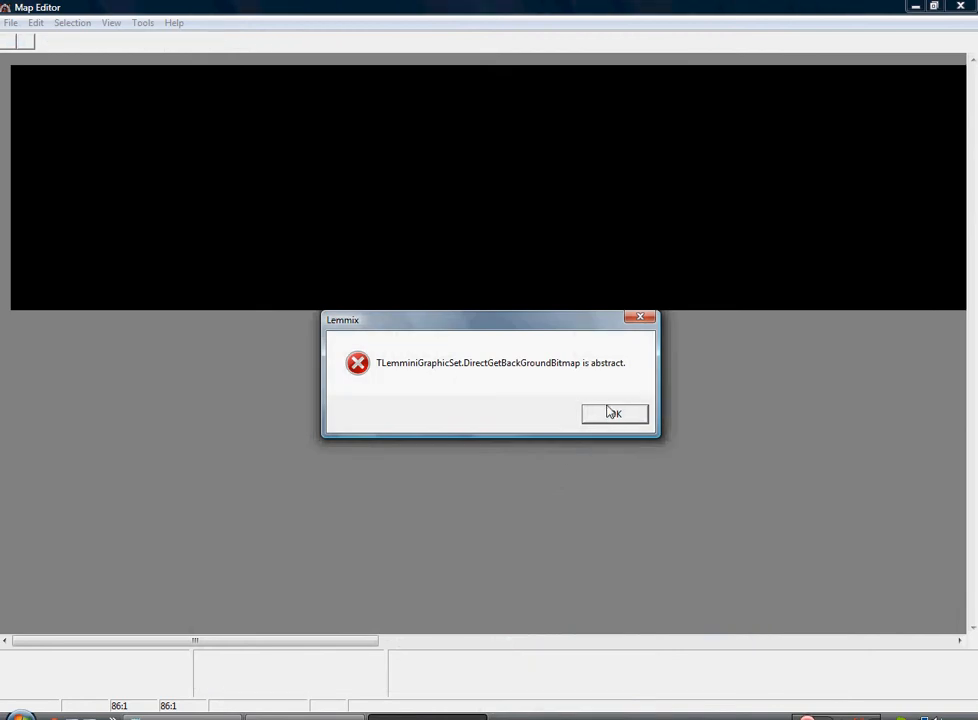
pyautogui.click(610, 414)
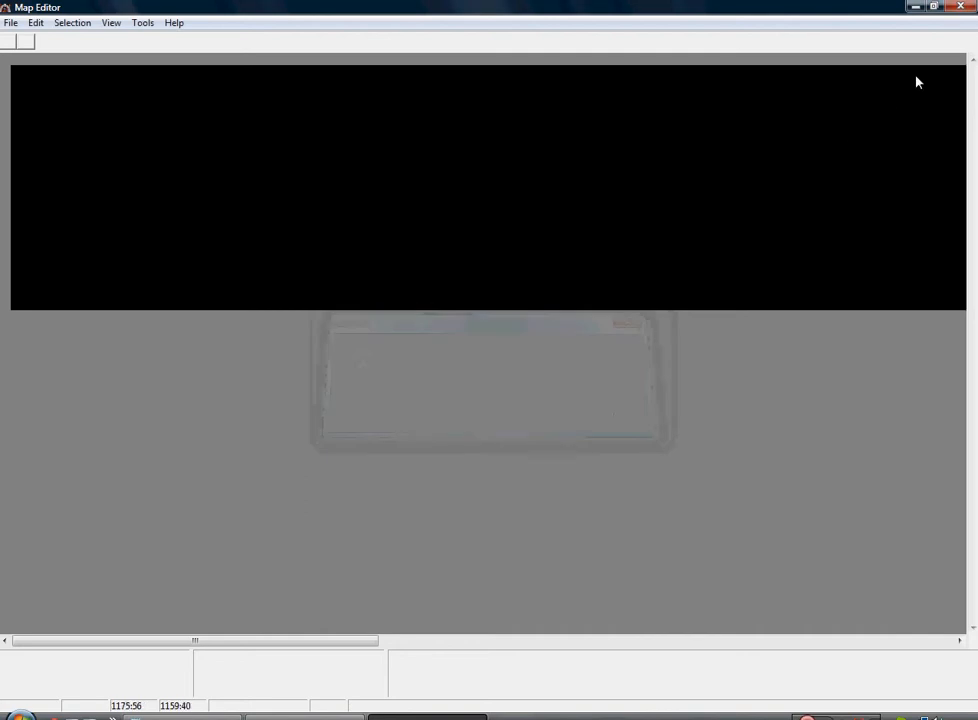
pyautogui.click(960, 7)
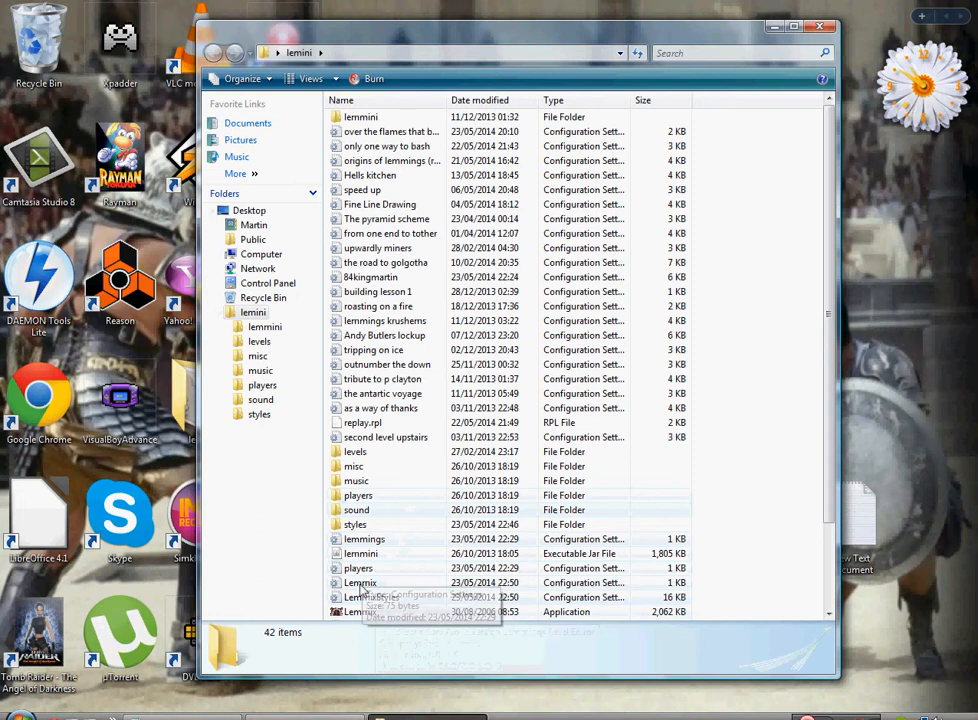
# In the [Lemmini_13] entry of LemmixStyles, set GraphicSetIdExt to 0 and GraphicSetId to 13.
pyautogui.doubleClick(375, 598)
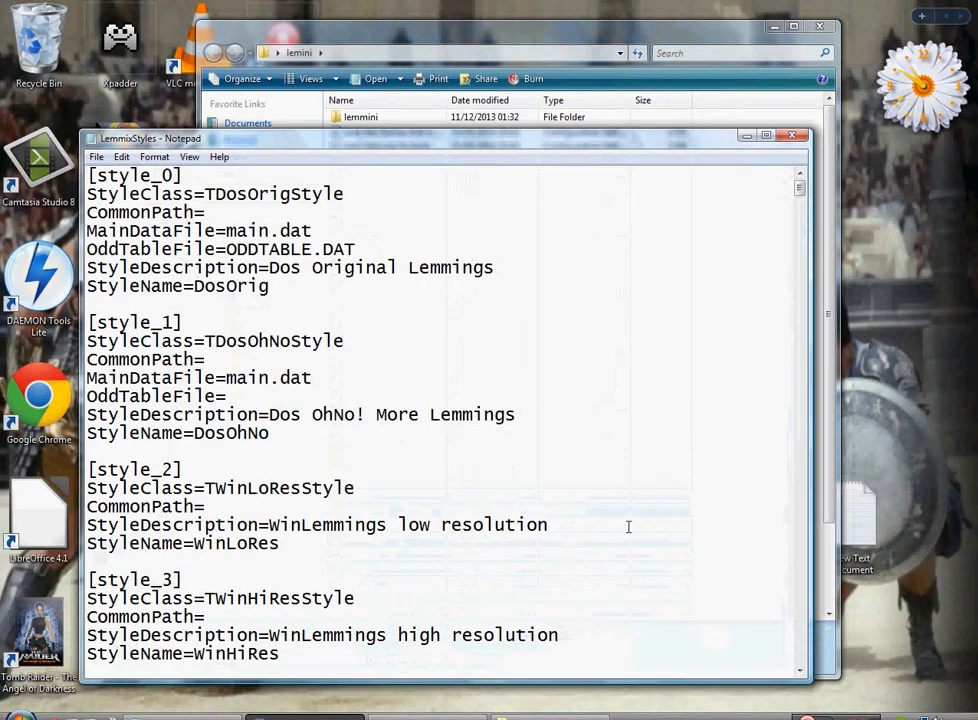
pyautogui.moveTo(800, 193); pyautogui.dragTo(806, 550)
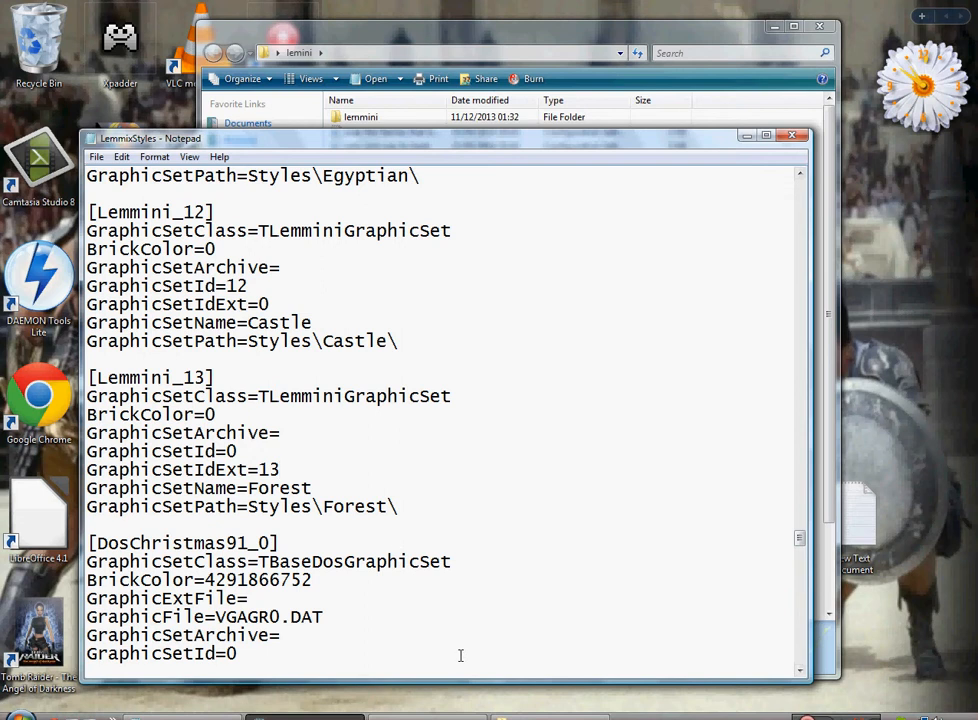
pyautogui.press('BackSpace')
pyautogui.write('0')
pyautogui.click(253, 457)
pyautogui.press('BackSpace')
pyautogui.write('13')
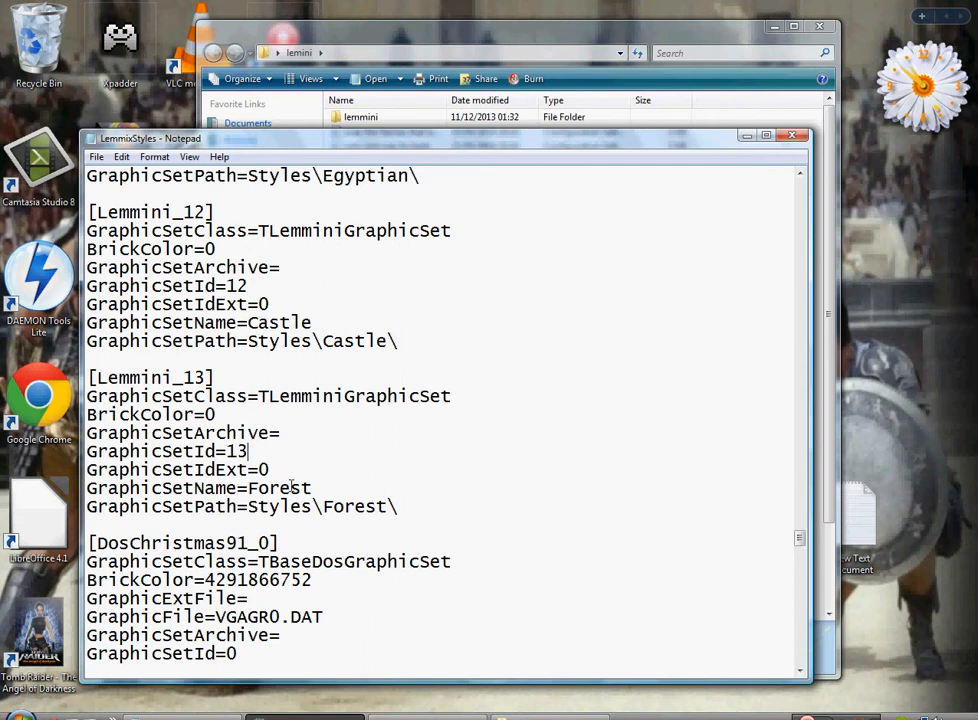
pyautogui.moveTo(262, 453); pyautogui.dragTo(89, 451)
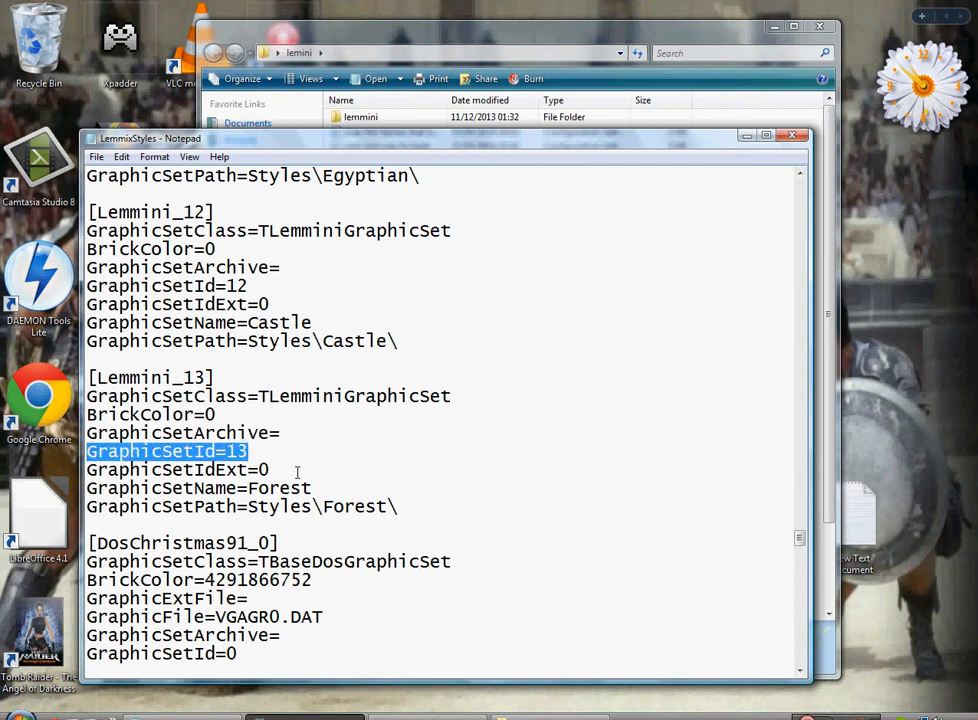
# Check the GraphicSetId and GraphicSetIdExt lines of the [Lemmini_13] entry, and save the changes to LemmixStyles while closing it.
pyautogui.moveTo(297, 470); pyautogui.dragTo(92, 470)
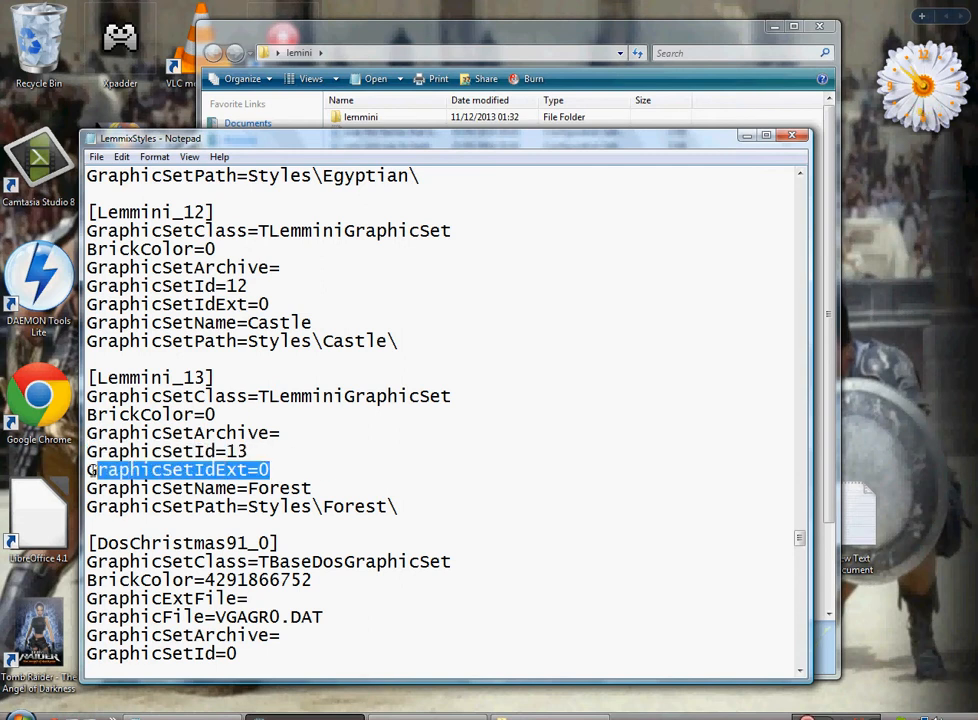
pyautogui.click(415, 470)
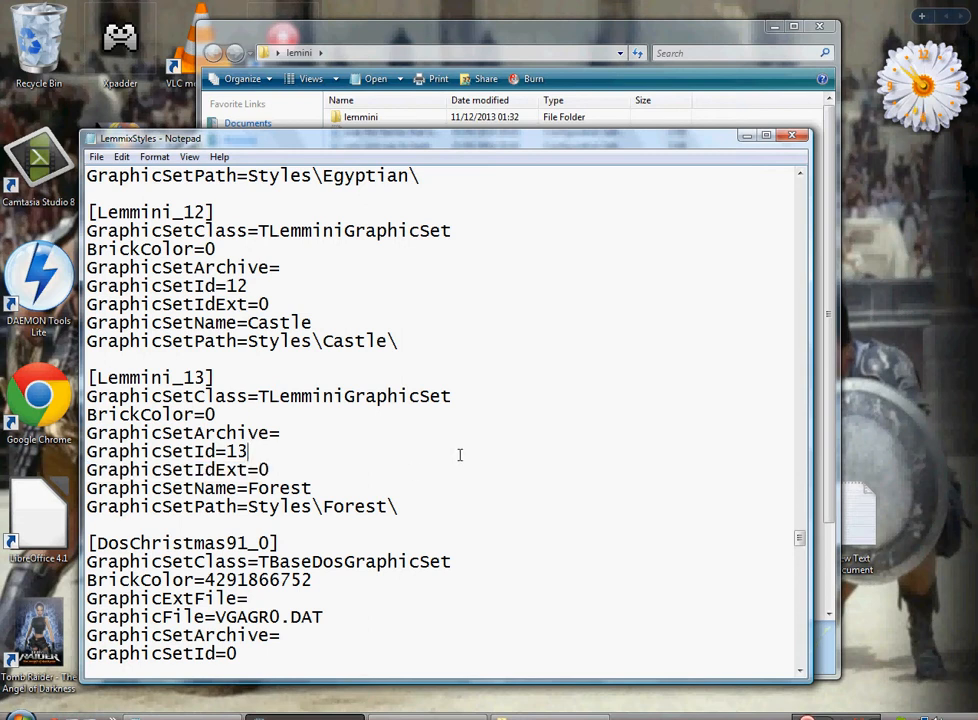
pyautogui.click(791, 137)
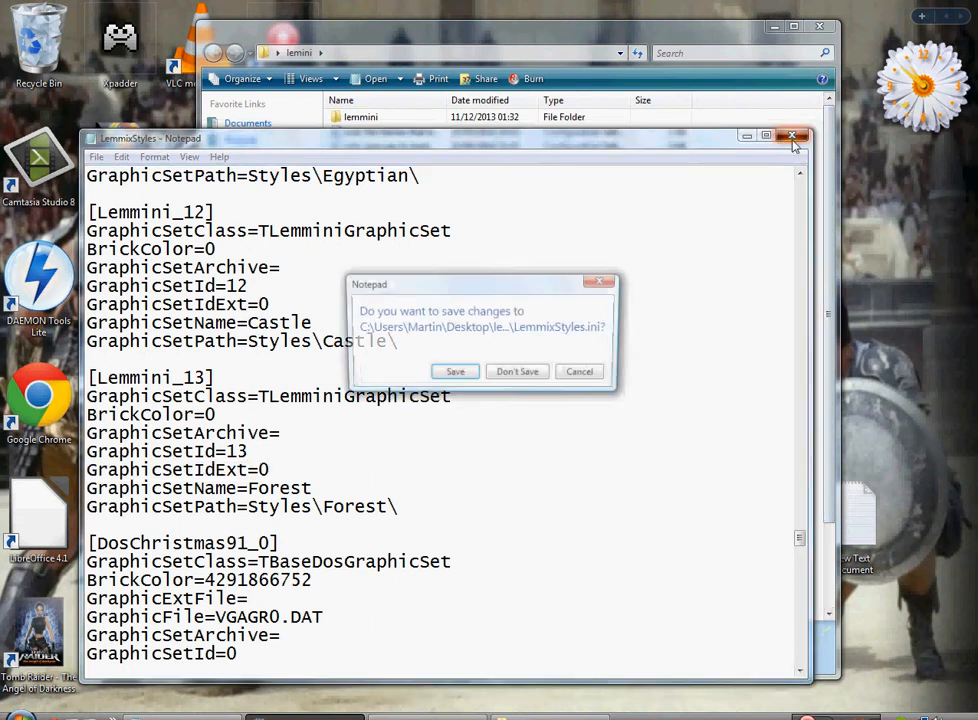
pyautogui.click(473, 374)
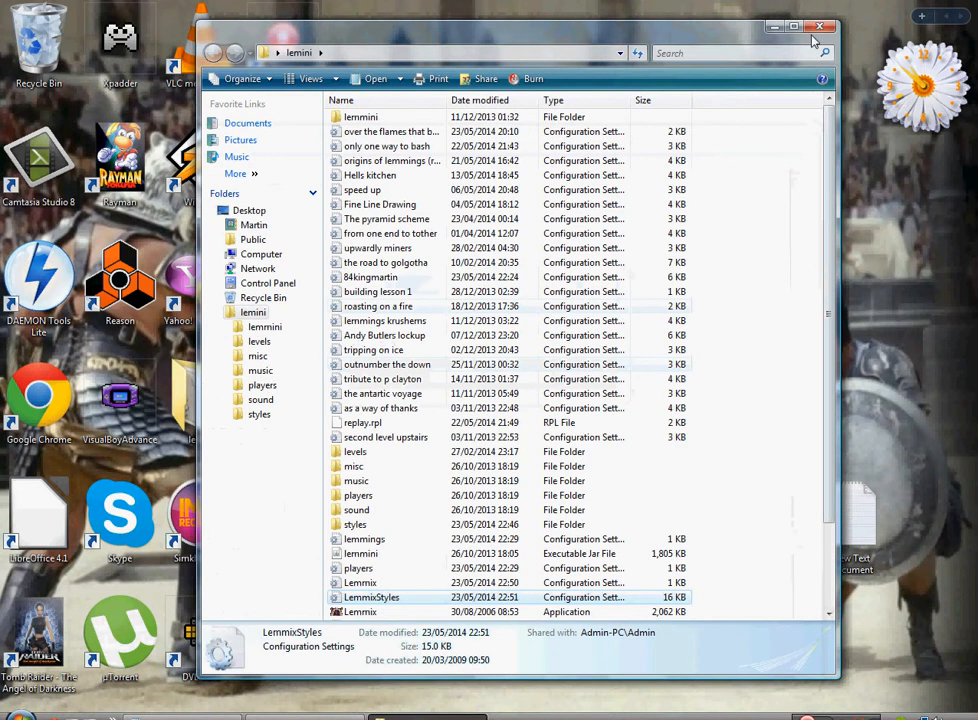
# Start Lemmix from the lemini folder and close the folder window.
pyautogui.doubleClick(382, 612)
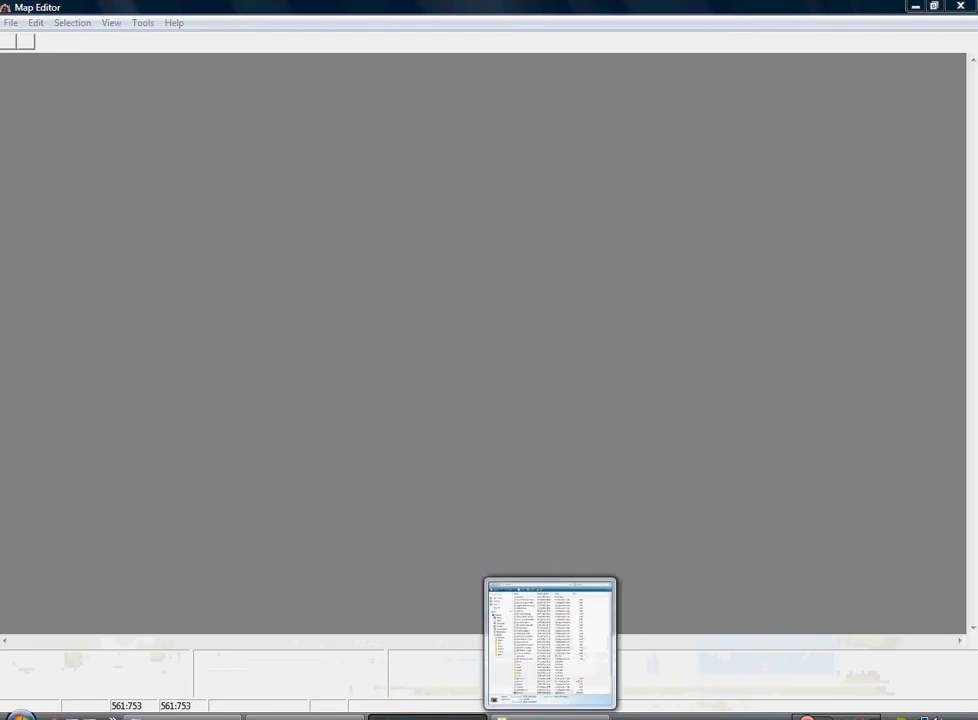
pyautogui.rightClick(606, 717)
pyautogui.click(640, 717)
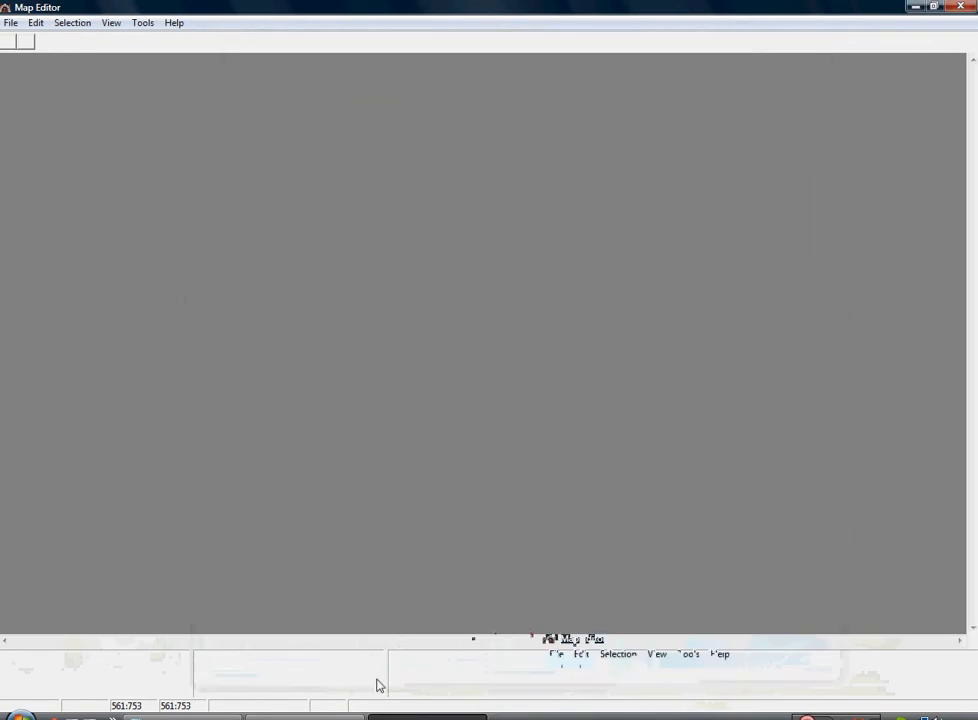
# Create a new level using the Forest graphic set from the Lemmini group.
pyautogui.click(12, 24)
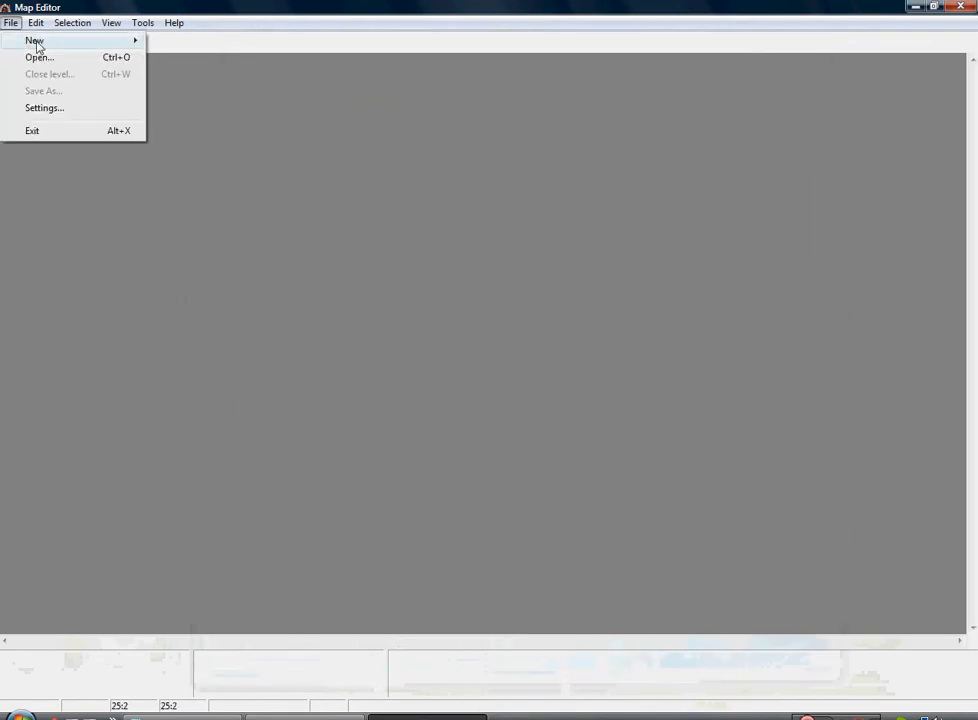
pyautogui.moveTo(60, 40)
pyautogui.click(165, 42)
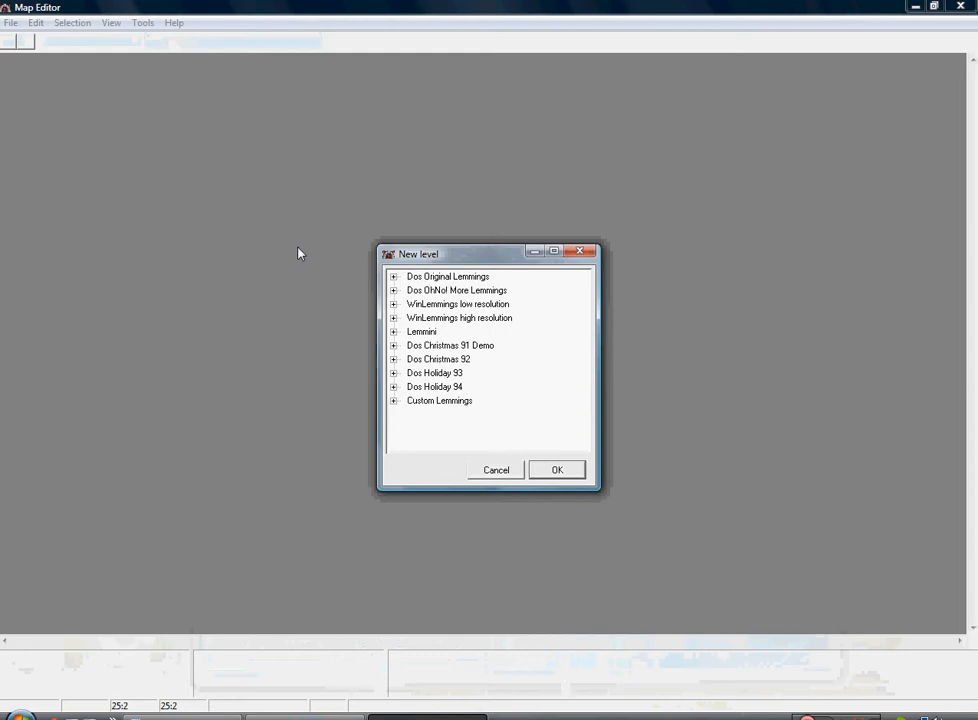
pyautogui.doubleClick(420, 332)
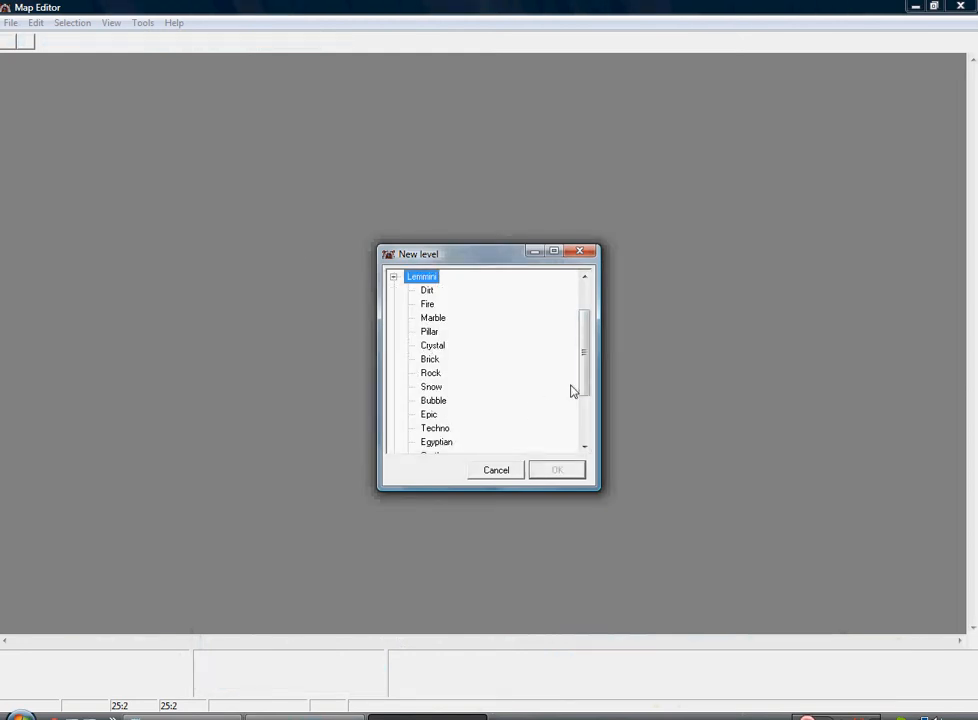
pyautogui.moveTo(585, 382); pyautogui.dragTo(586, 412)
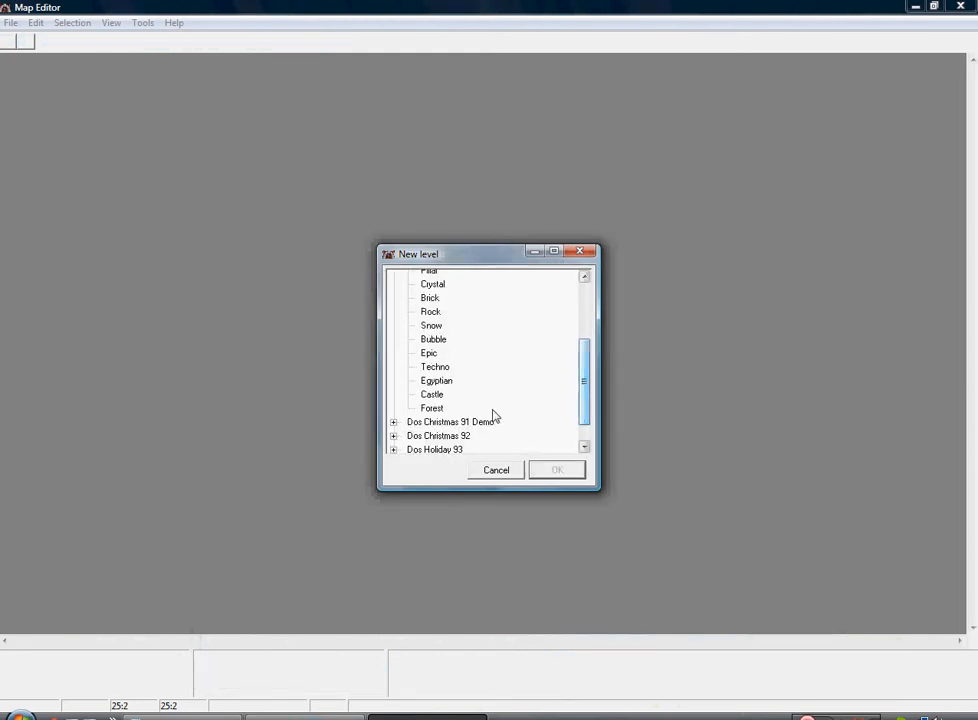
pyautogui.click(433, 409)
pyautogui.click(547, 470)
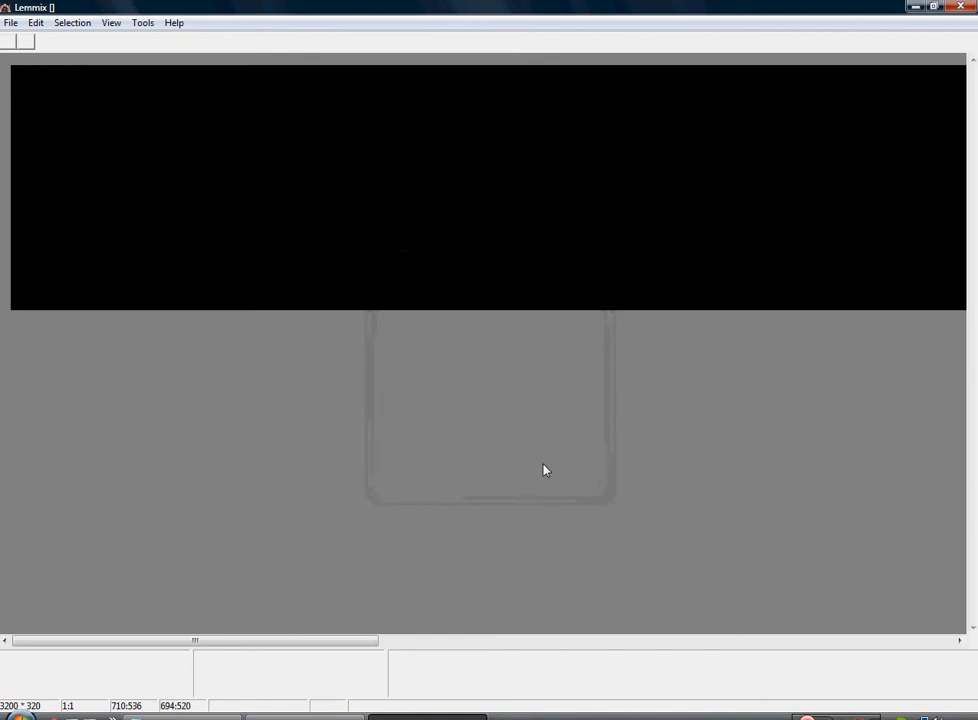
# Insert a terrain piece into the new Forest level.
pyautogui.click(35, 23)
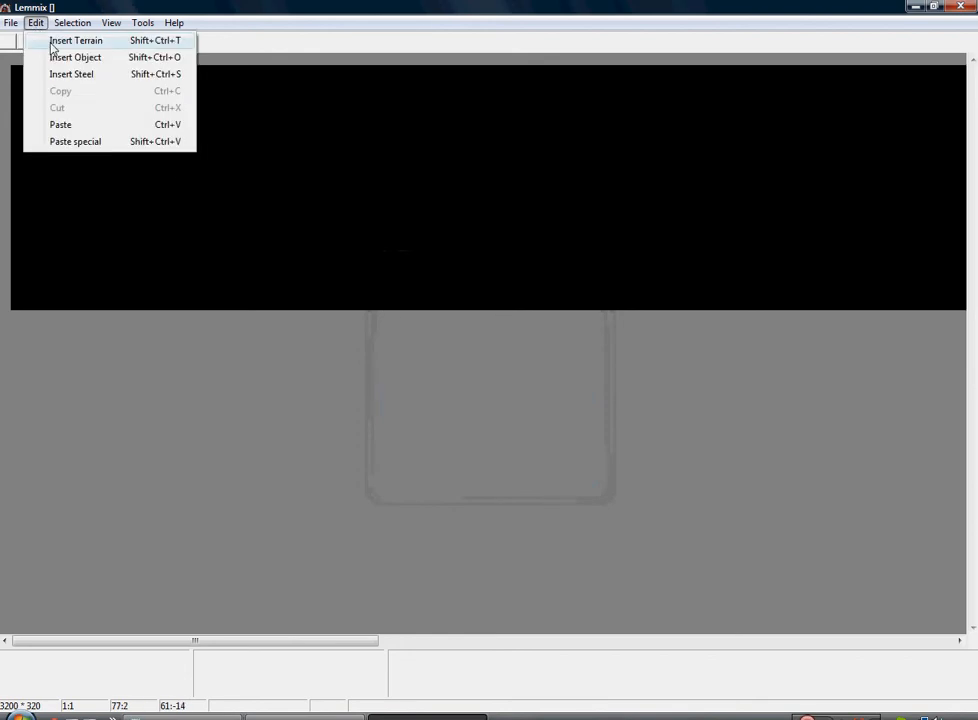
pyautogui.click(56, 42)
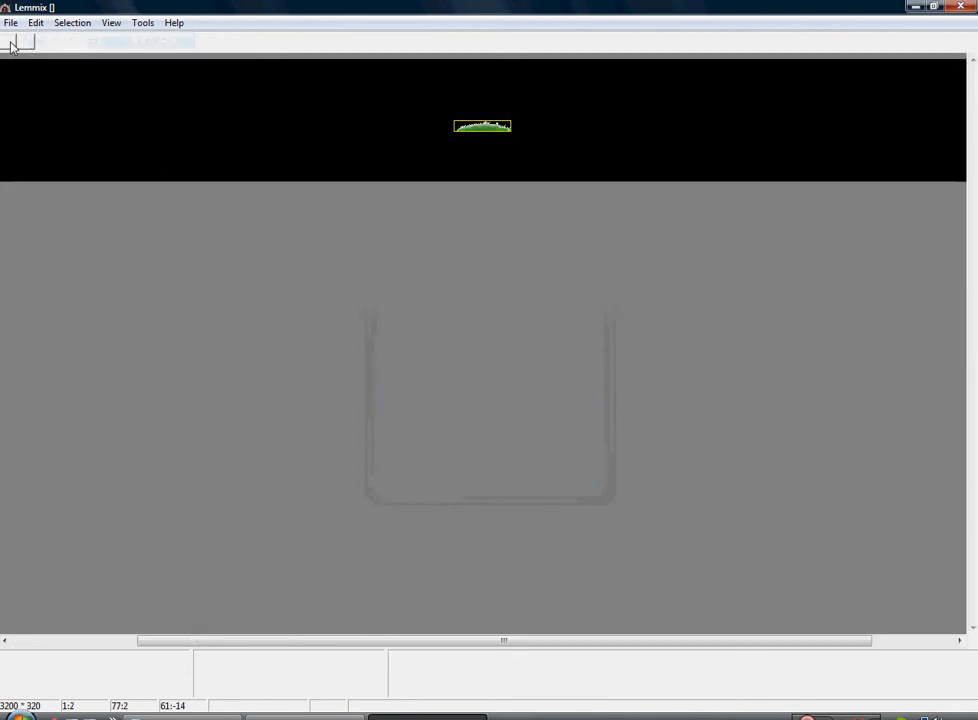
pyautogui.click(8, 41)
# Open the Inspector for the inserted terrain piece, look through all Forest terrain pictures in an enlarged terrain picker, and close the picker.
pyautogui.click(111, 23)
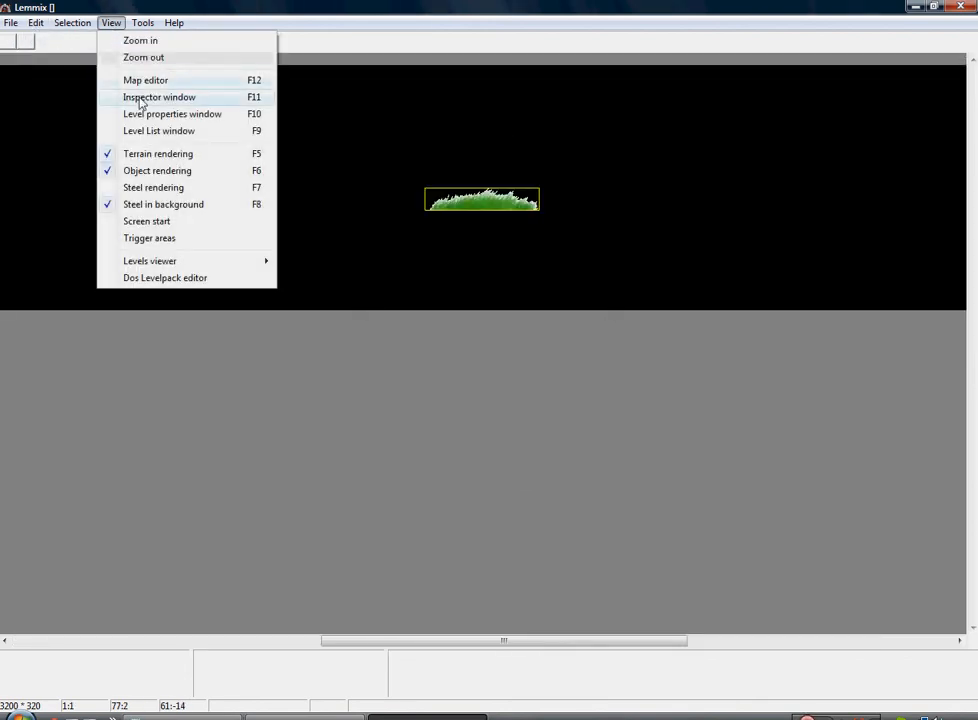
pyautogui.click(145, 97)
pyautogui.click(302, 190)
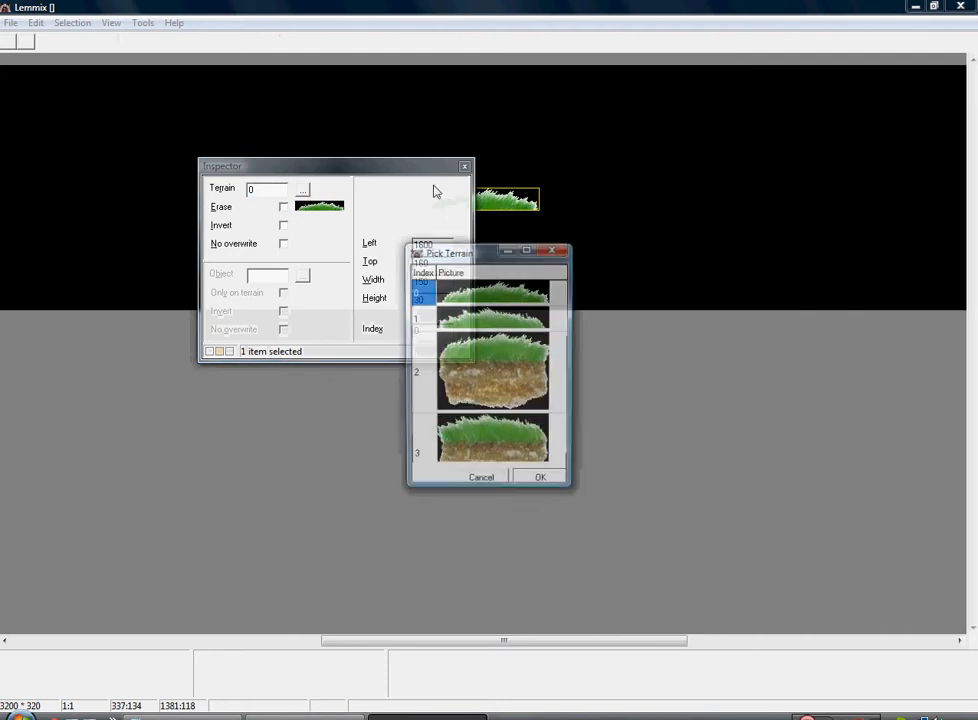
pyautogui.click(520, 260)
pyautogui.press('Down')
pyautogui.press('Down')
pyautogui.press('Down')
pyautogui.press('Down')
pyautogui.press('Down')
pyautogui.press('Down')
pyautogui.press('Down')
pyautogui.press('Down')
pyautogui.press('Down')
pyautogui.press('Down')
pyautogui.press('Down')
pyautogui.press('Down')
pyautogui.press('Down')
pyautogui.press('Down')
pyautogui.press('Down')
pyautogui.press('Down')
pyautogui.press('Down')
pyautogui.press('Down')
pyautogui.press('Down')
pyautogui.press('Down')
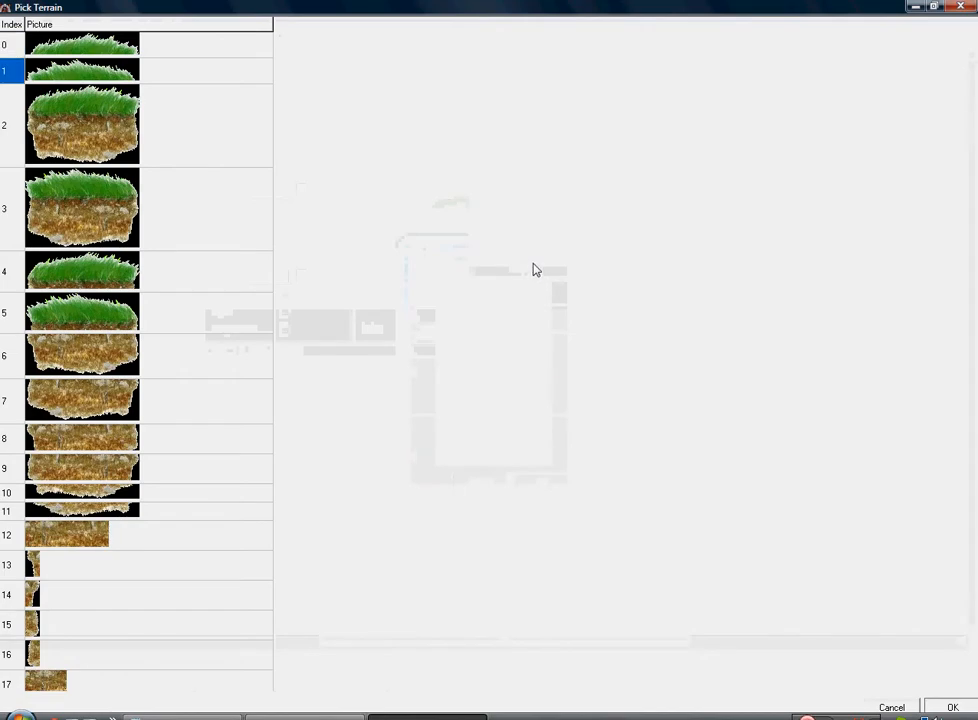
pyautogui.press('Down')
pyautogui.press('Down')
pyautogui.press('Down')
pyautogui.press('Down')
pyautogui.press('Down')
pyautogui.press('Down')
pyautogui.press('Down')
pyautogui.press('Down')
pyautogui.press('Down')
pyautogui.press('Down')
pyautogui.press('Down')
pyautogui.press('Down')
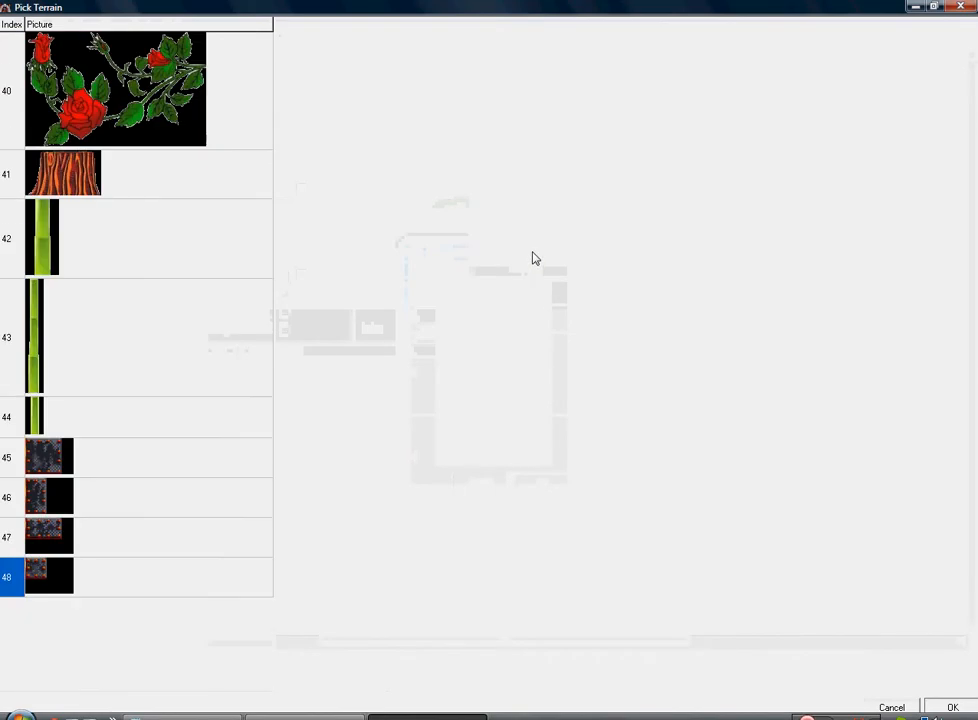
pyautogui.press('Up')
pyautogui.press('Up')
pyautogui.press('Up')
pyautogui.press('Up')
pyautogui.press('Up')
pyautogui.press('Up')
pyautogui.press('Up')
pyautogui.press('Up')
pyautogui.press('Up')
pyautogui.press('Up')
pyautogui.press('Up')
pyautogui.press('Up')
pyautogui.press('Up')
pyautogui.press('Up')
pyautogui.press('Up')
pyautogui.press('Up')
pyautogui.press('Up')
pyautogui.press('Up')
pyautogui.press('Up')
pyautogui.press('Up')
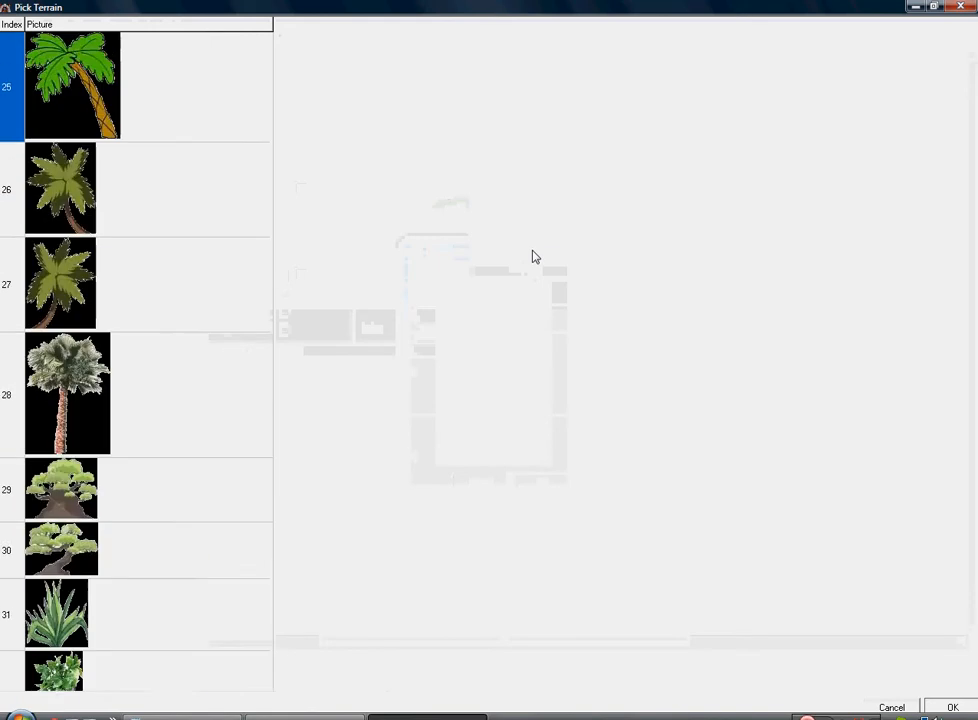
pyautogui.press('Up')
pyautogui.press('Up')
pyautogui.press('Up')
pyautogui.press('Up')
pyautogui.press('Up')
pyautogui.press('Up')
pyautogui.press('Up')
pyautogui.press('Up')
pyautogui.press('Up')
pyautogui.press('Up')
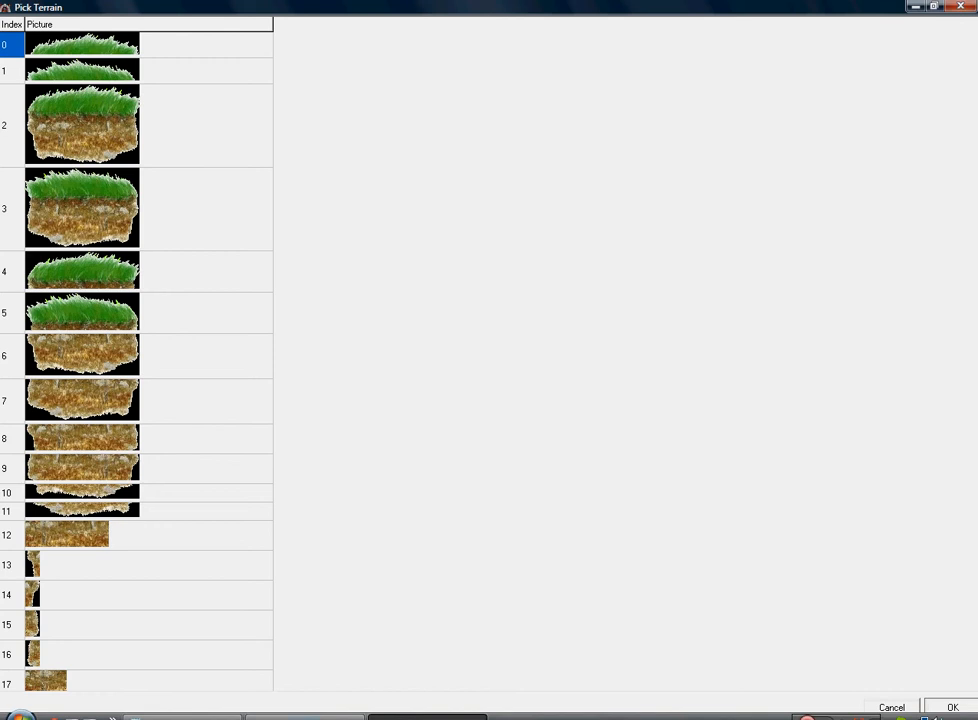
pyautogui.moveTo(305, 716)
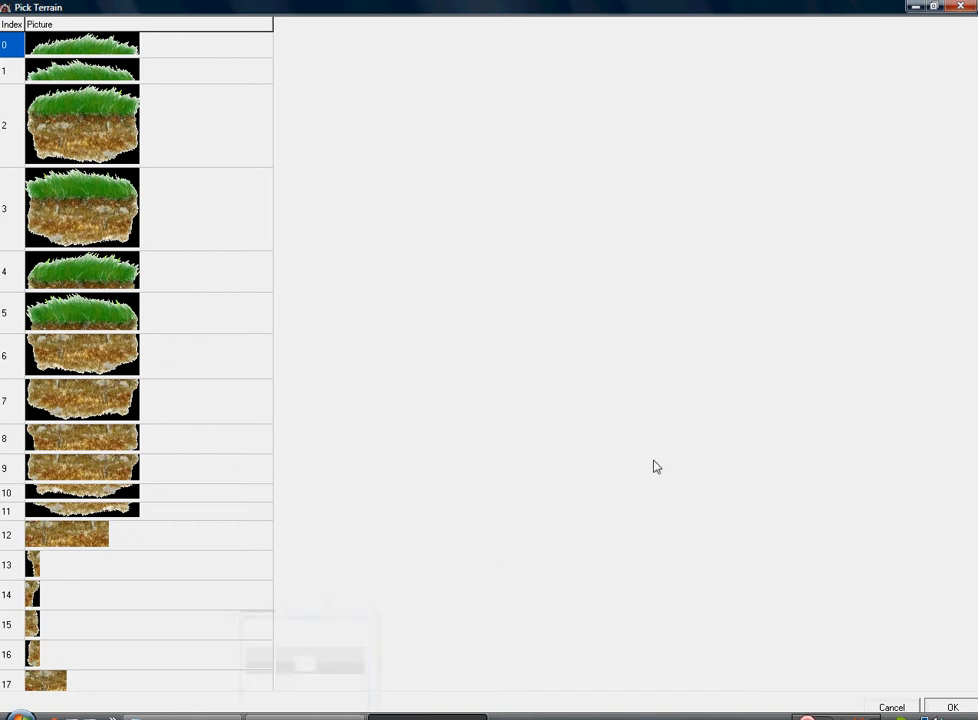
pyautogui.click(958, 8)
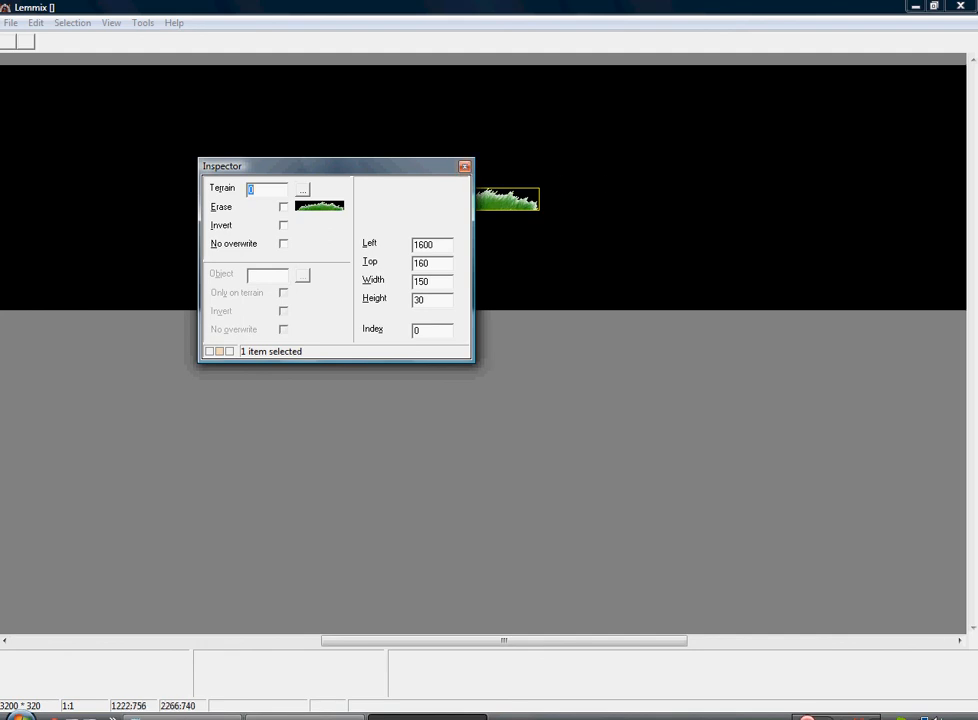
pyautogui.click(933, 717)
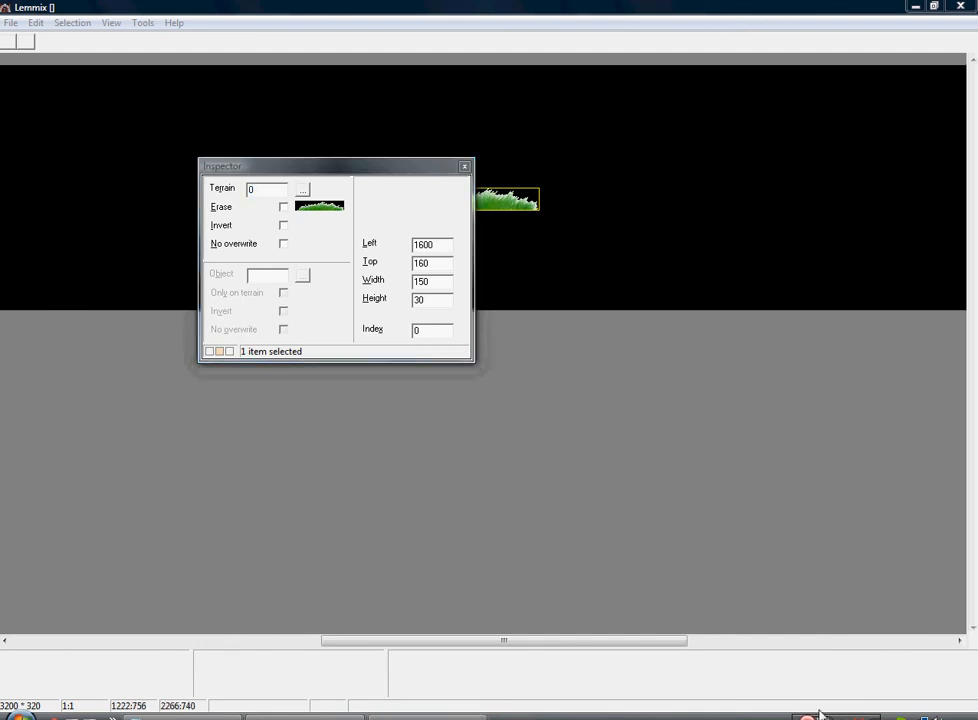
pyautogui.click(465, 168)
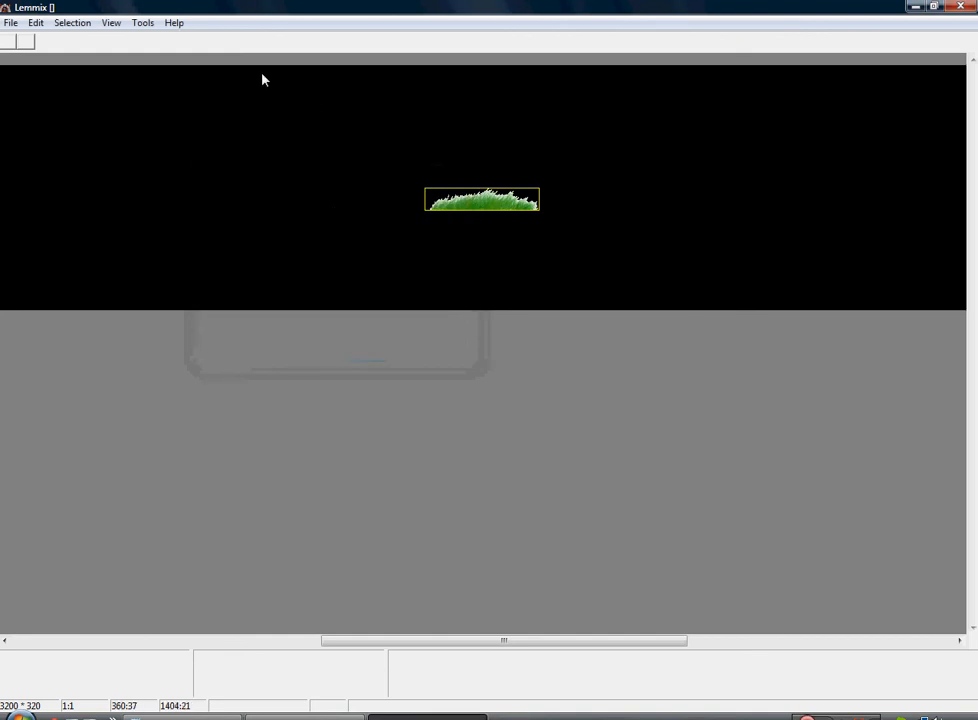
pyautogui.click(108, 23)
pyautogui.click(152, 97)
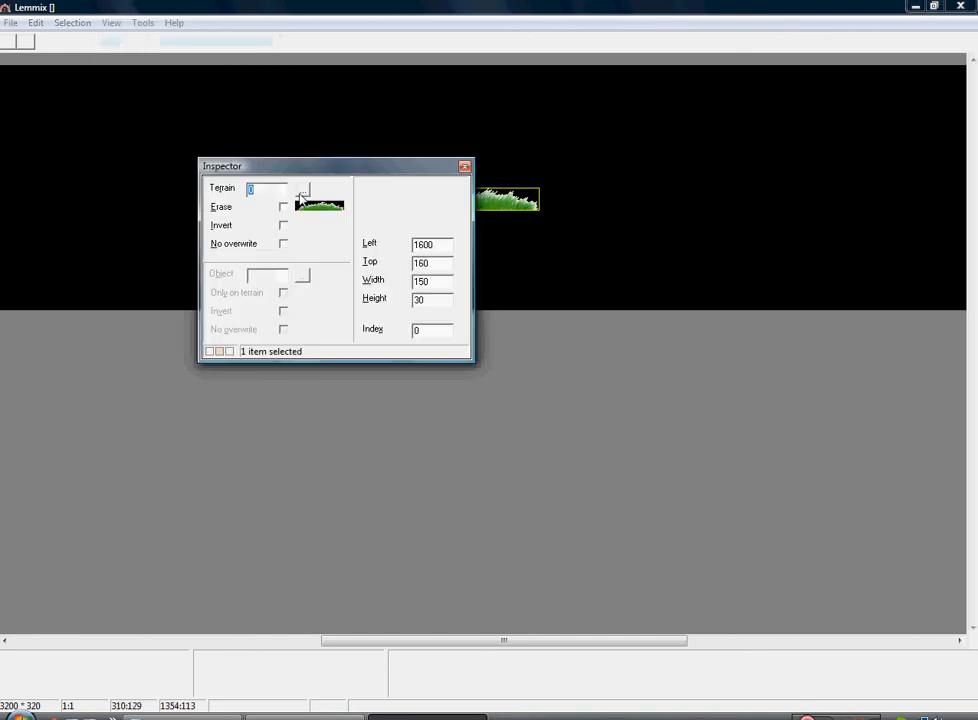
pyautogui.click(465, 168)
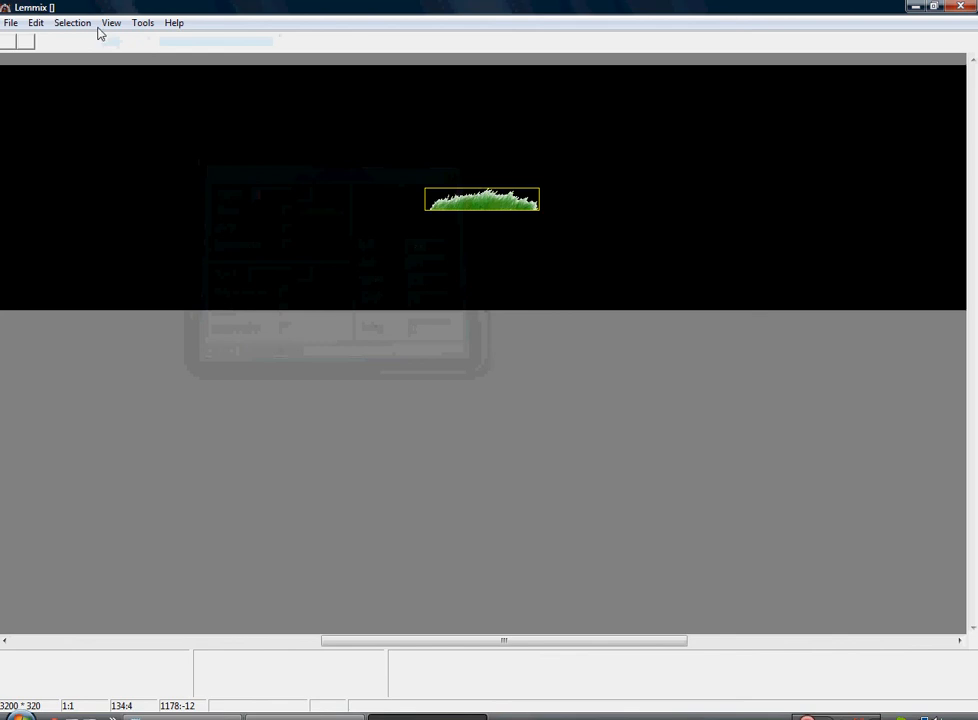
pyautogui.click(108, 24)
pyautogui.click(150, 98)
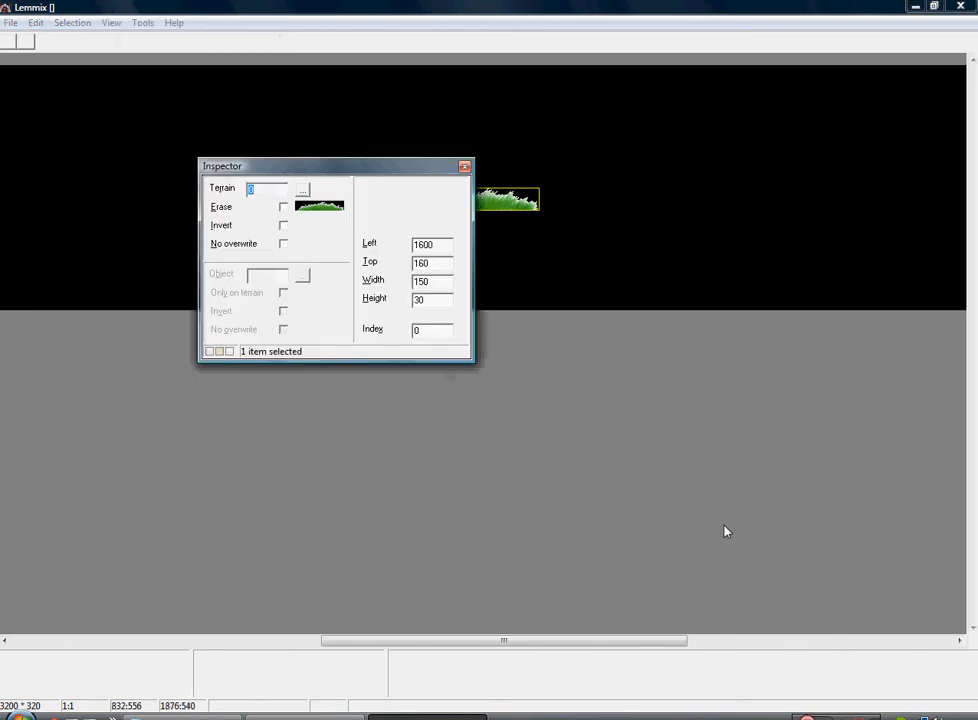
pyautogui.click(878, 717)
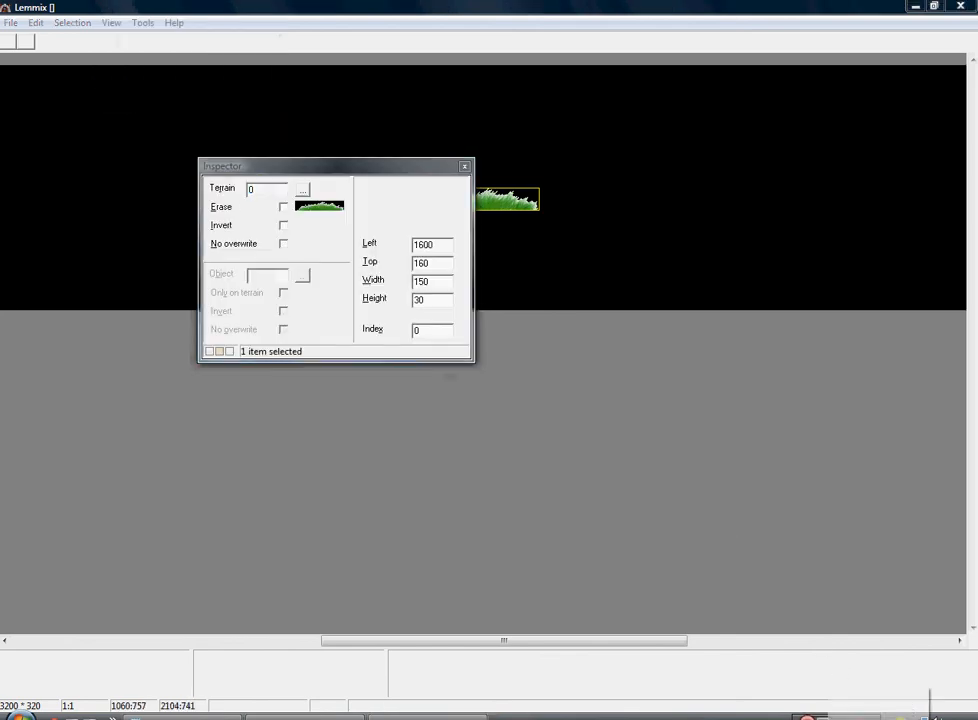